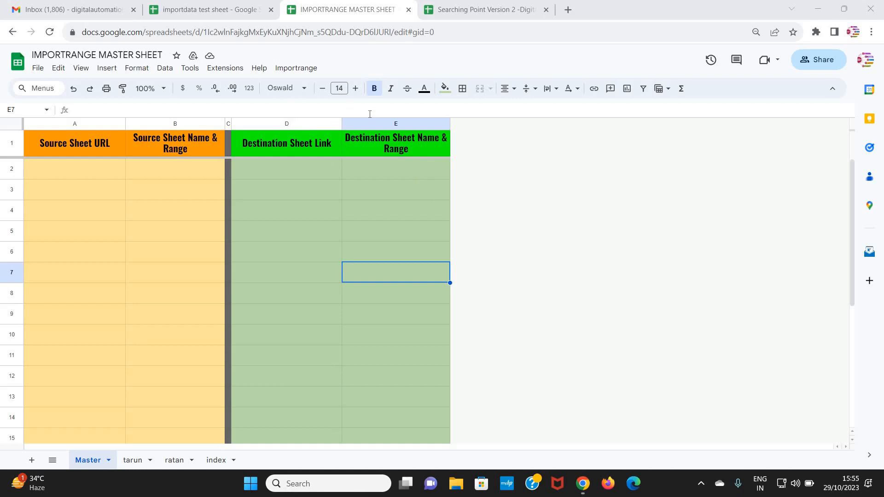
Open the Checklist Version 2.0 spreadsheet from its link in the Searching Point Version 2 list and select its columns A to J.
left_click(201, 6)
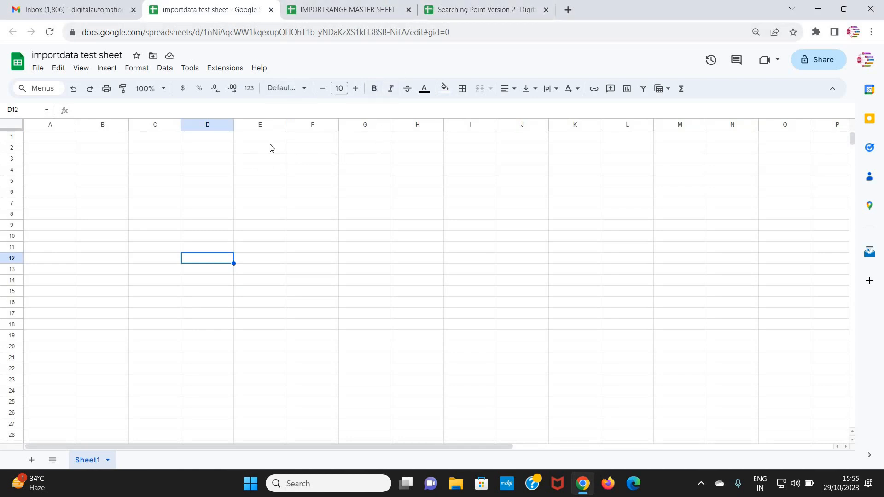
left_click(528, 7)
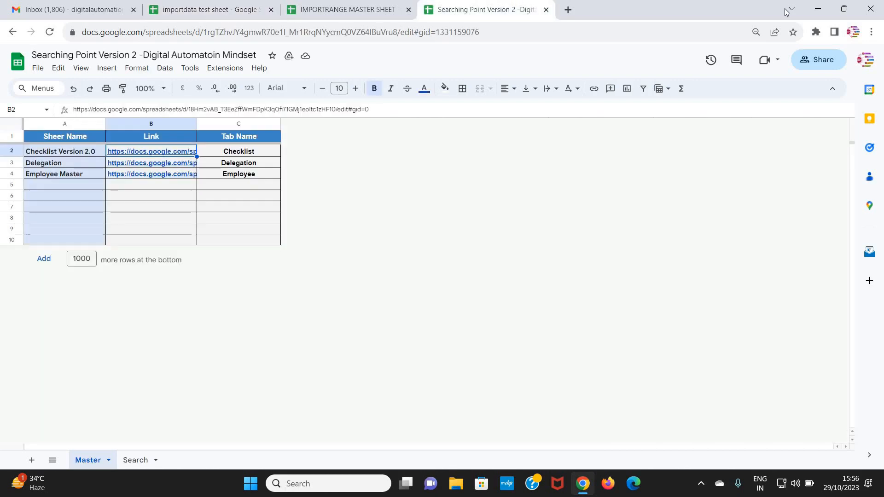
left_click_drag(64, 153, 275, 229)
left_click(139, 155)
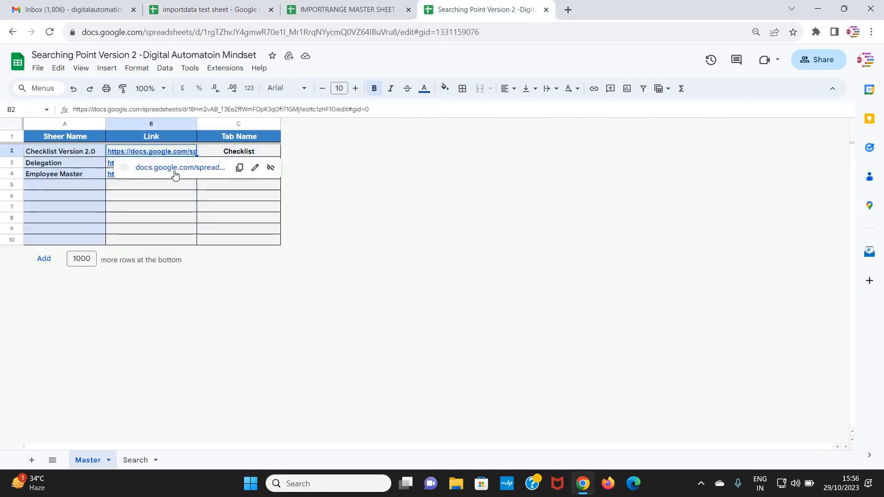
left_click(173, 170)
left_click_drag(617, 10, 484, 9)
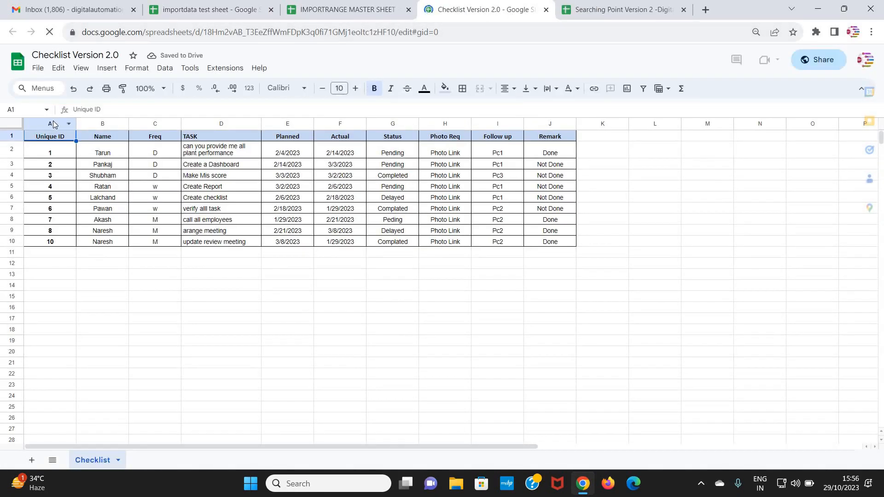
left_click_drag(55, 123, 550, 126)
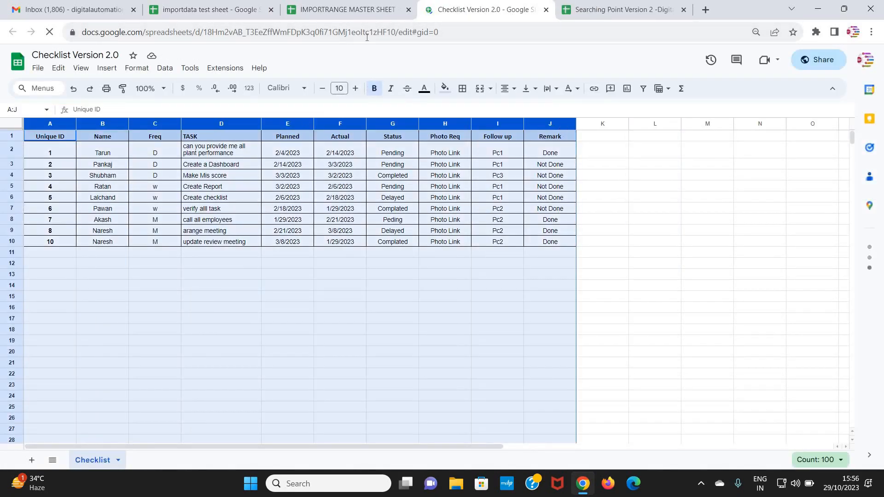
Start an IMPORTRANGE formula in cell A1 of the importdata test sheet.
left_click(207, 9)
left_click_drag(51, 137, 530, 368)
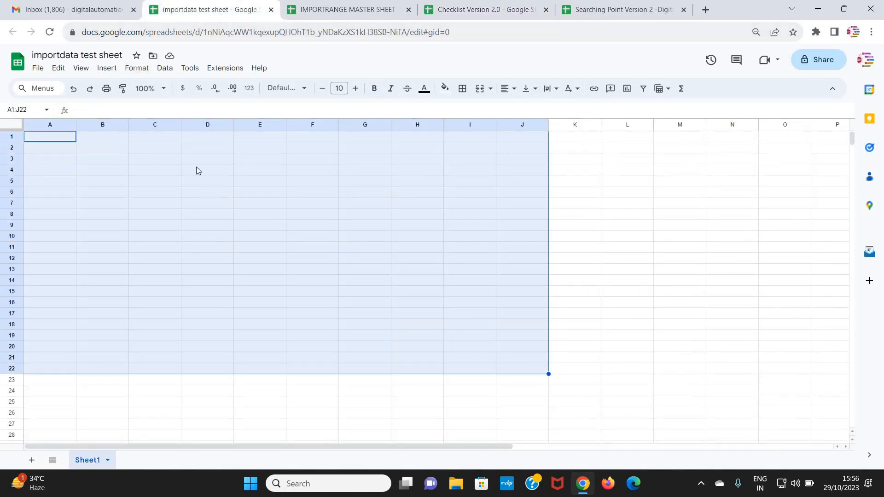
left_click(60, 137)
type("=impo")
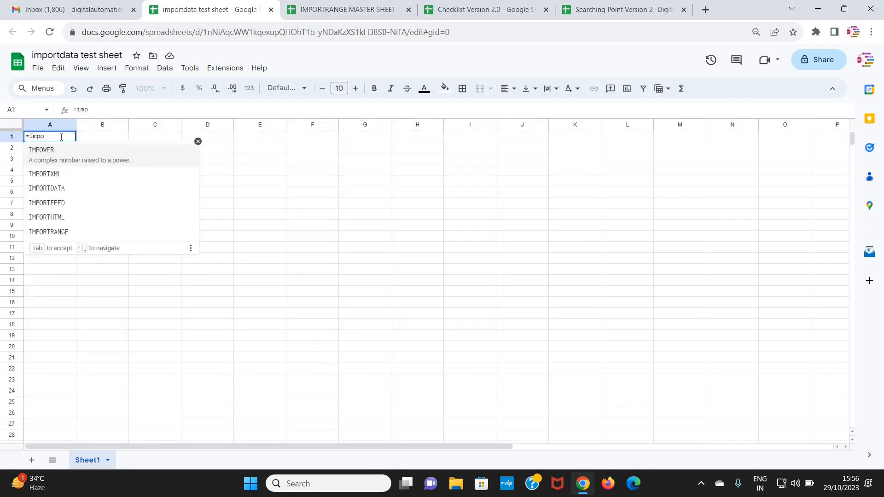
type("rtra")
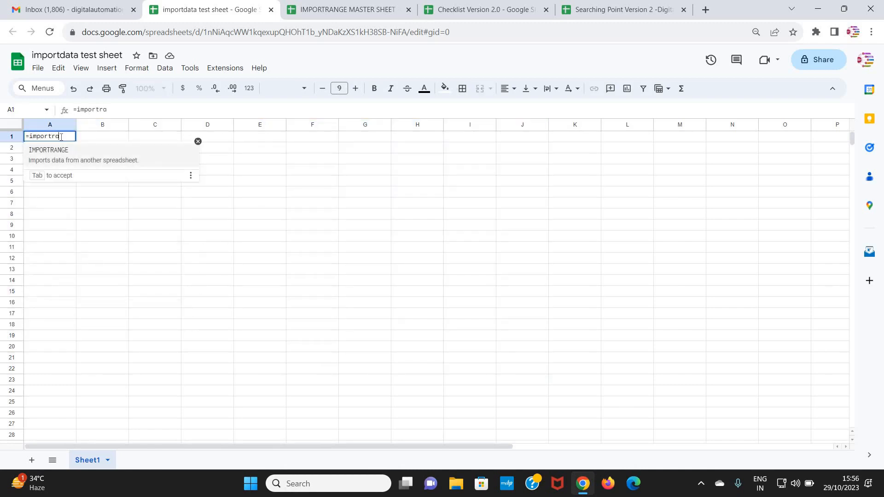
key("Tab")
type("\"")
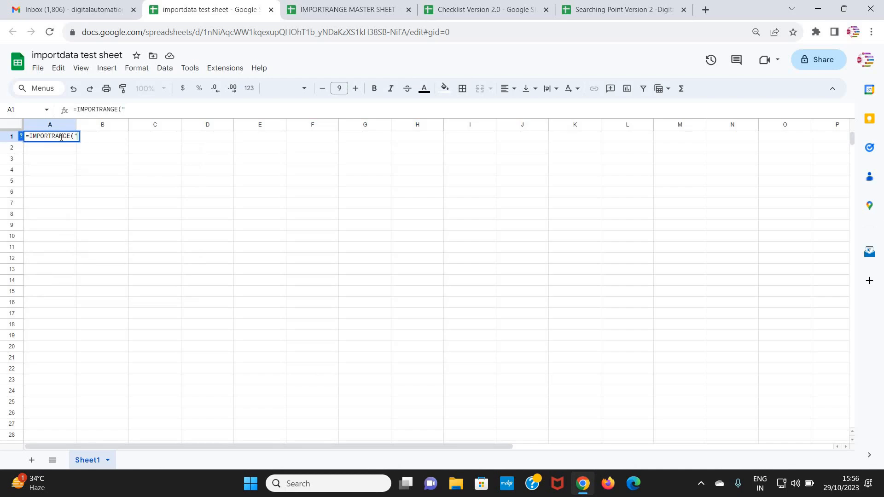
Copy the URL of the Checklist Version 2.0 spreadsheet into the A1 formula as the first quoted argument.
left_click(522, 5)
left_click(378, 30)
key("ctrl+c")
left_click(196, 5)
key("ctrl+v")
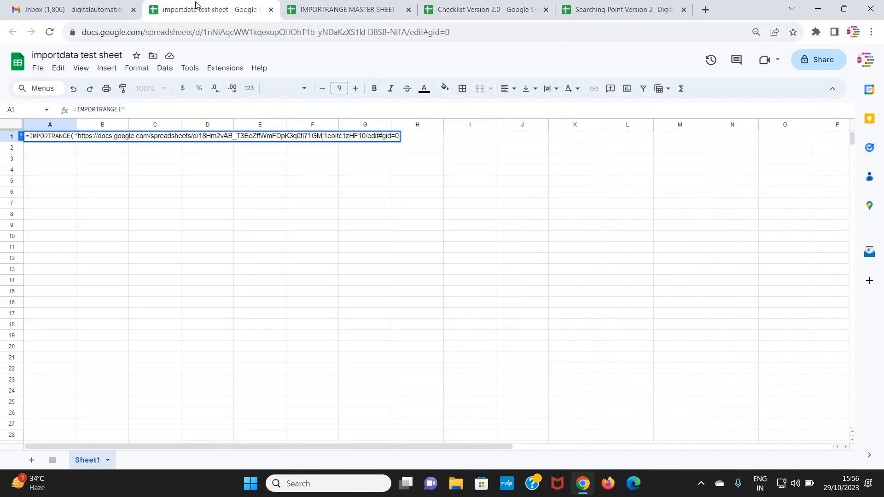
type("\",\"")
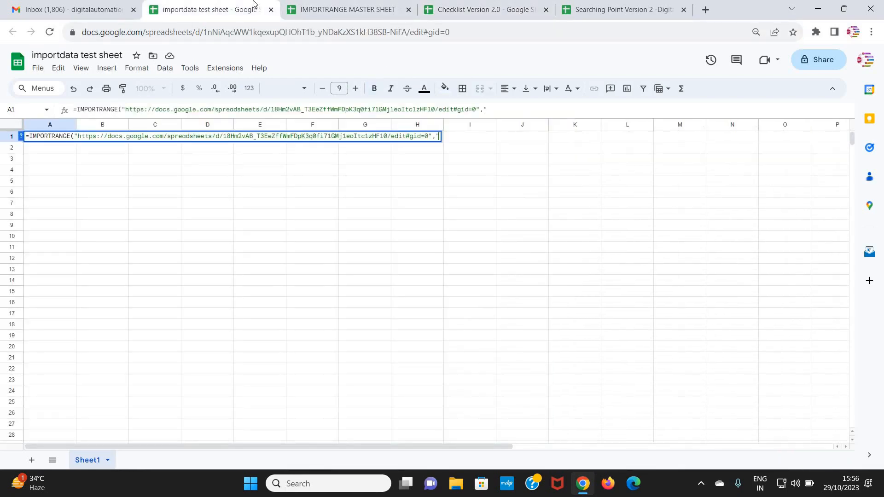
Copy the source sheet's name, Checklist, into the second argument of the A1 formula.
left_click(484, 8)
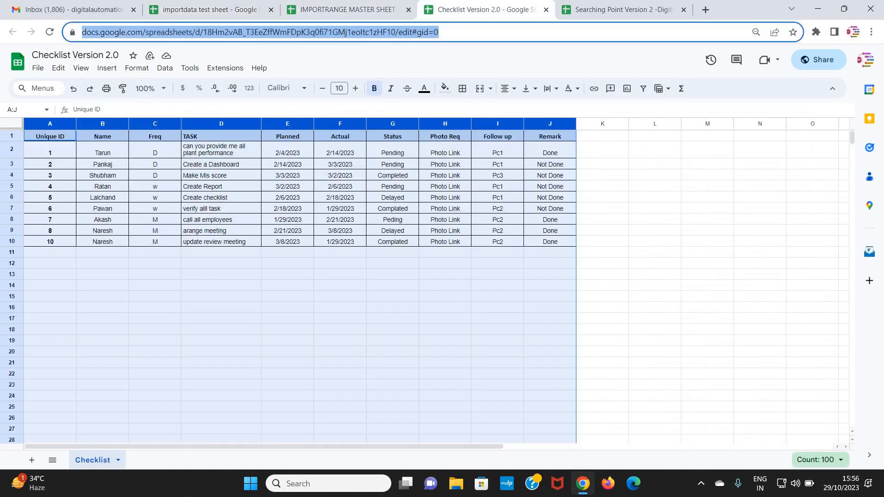
left_click(111, 463)
key("ctrl+c")
double_click(105, 462)
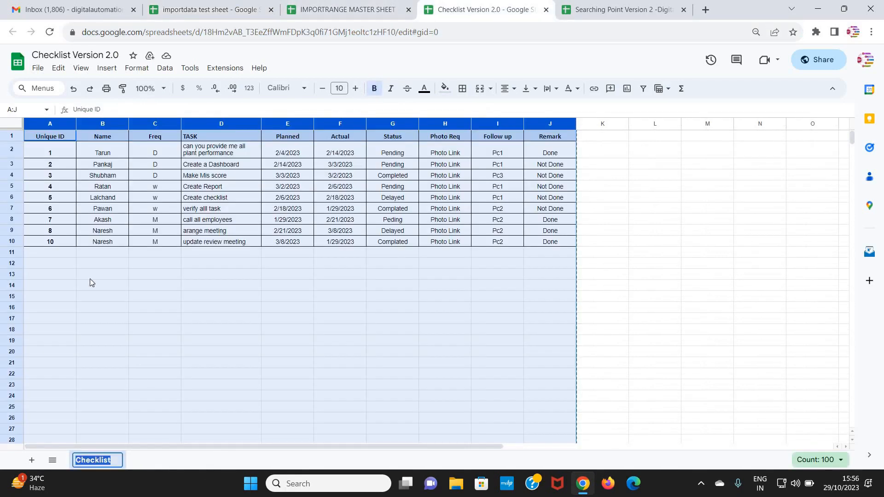
left_click(196, 4)
key("ctrl+v")
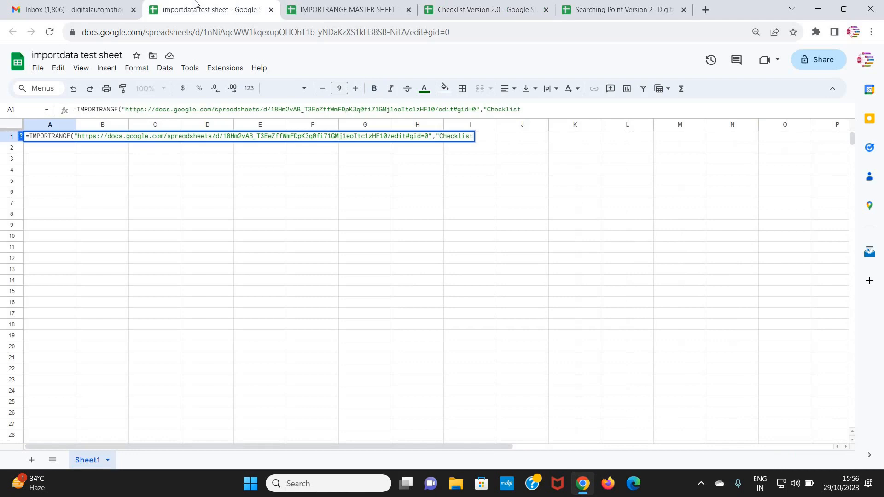
Complete the IMPORTRANGE formula with the range !a:j and enter it in cell A1.
left_click(484, 12)
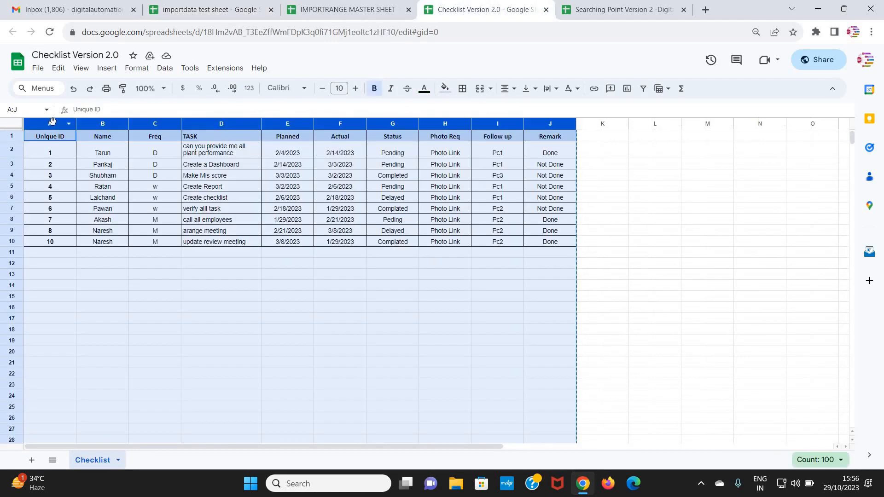
left_click(238, 10)
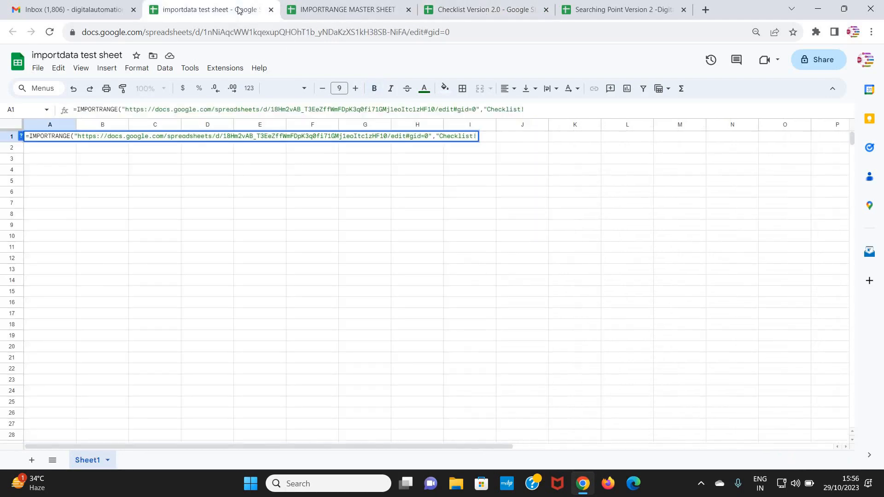
type("!a:j\")")
key("BackSpace")
type(":")
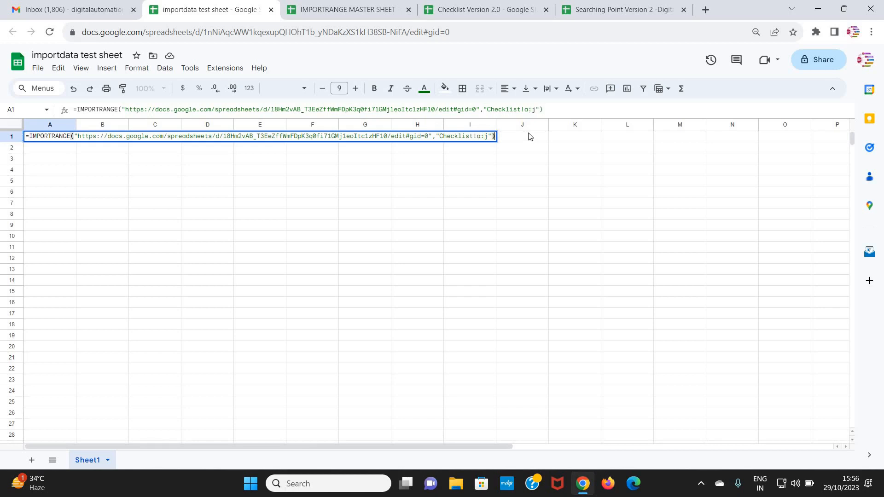
key("Return")
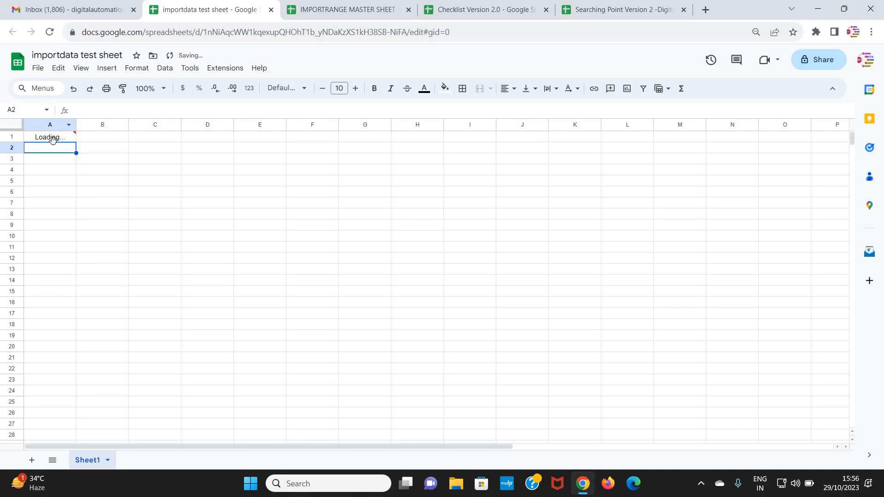
Left-align the imported data in columns A to J.
left_click(162, 271)
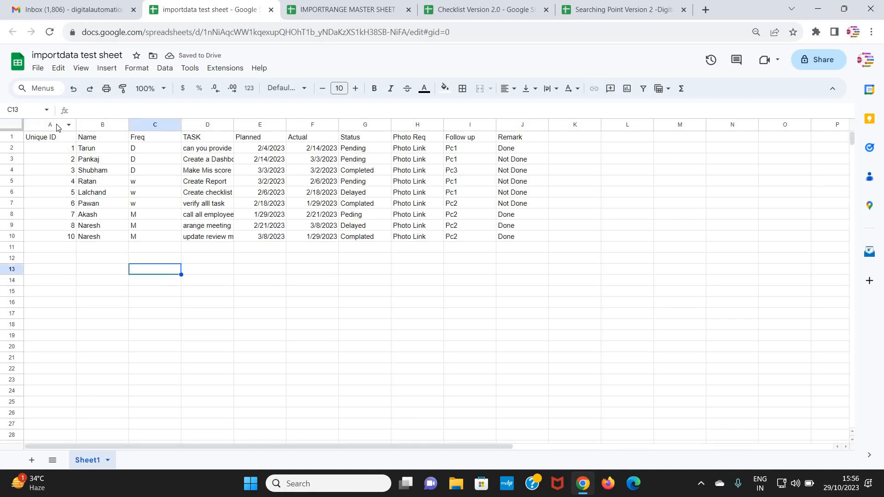
left_click_drag(50, 126, 522, 124)
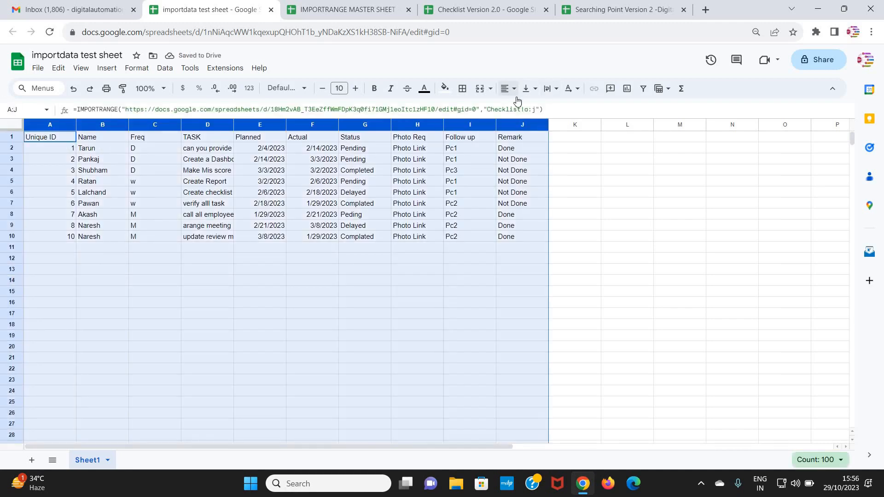
left_click(512, 90)
left_click(515, 107)
left_click(656, 239)
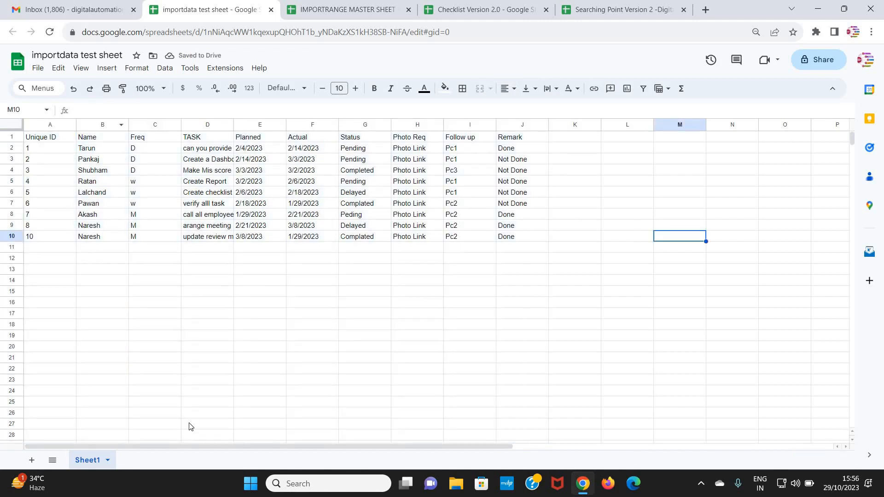
Add two blank sheets to the importdata test sheet file and clear columns A to K on Sheet1.
left_click(31, 460)
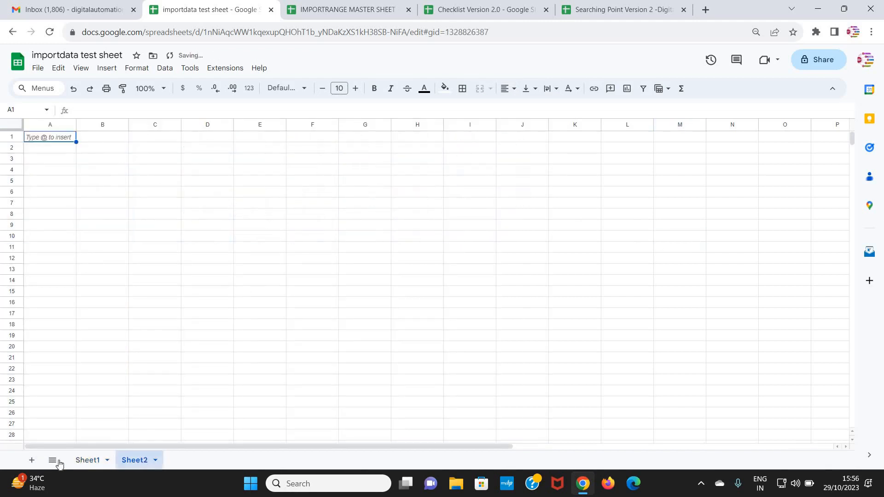
left_click(32, 461)
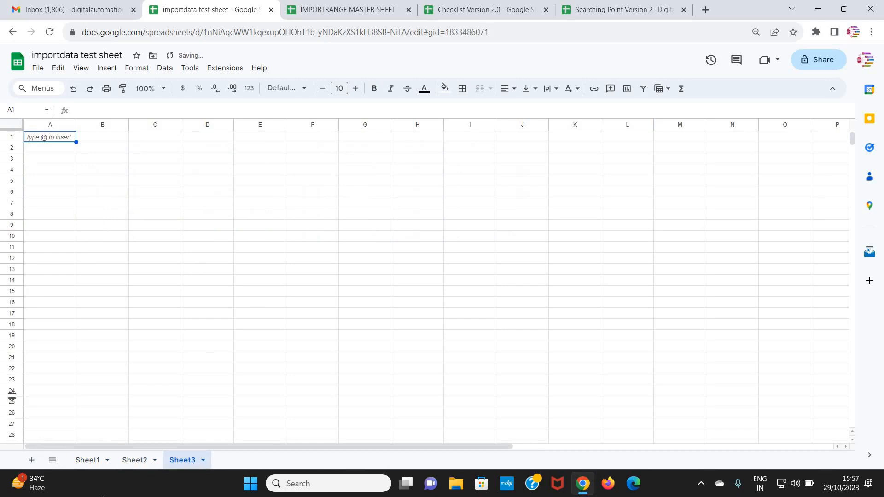
left_click(98, 460)
left_click_drag(48, 127, 550, 129)
key("Delete")
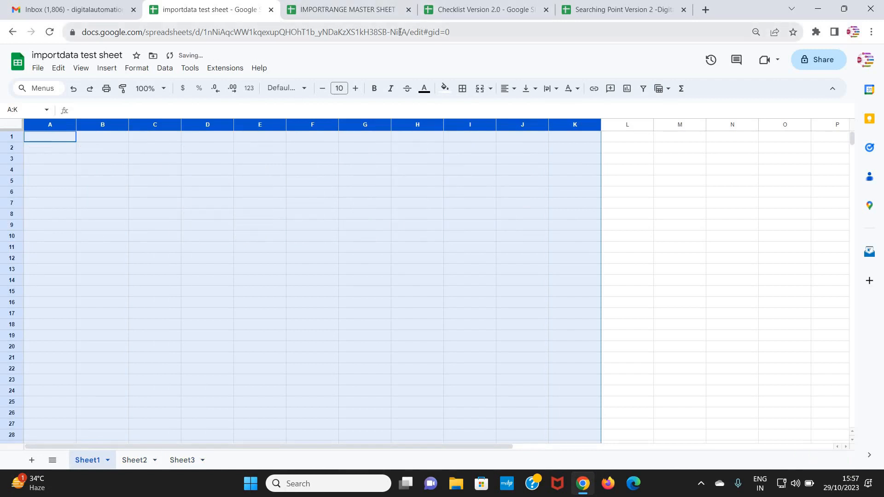
Examine the Source Sheet URL and Source Sheet Name & Range columns in the IMPORTRANGE MASTER SHEET alongside the Checklist data.
left_click(394, 13)
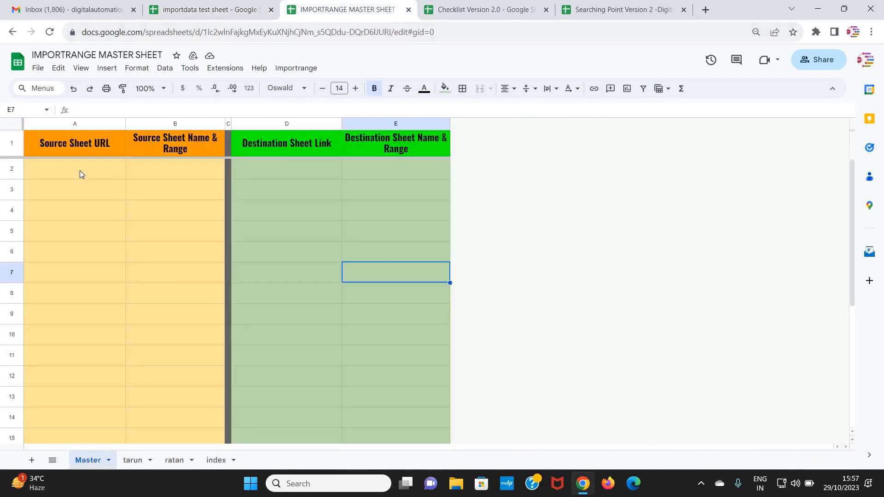
left_click_drag(80, 174, 160, 277)
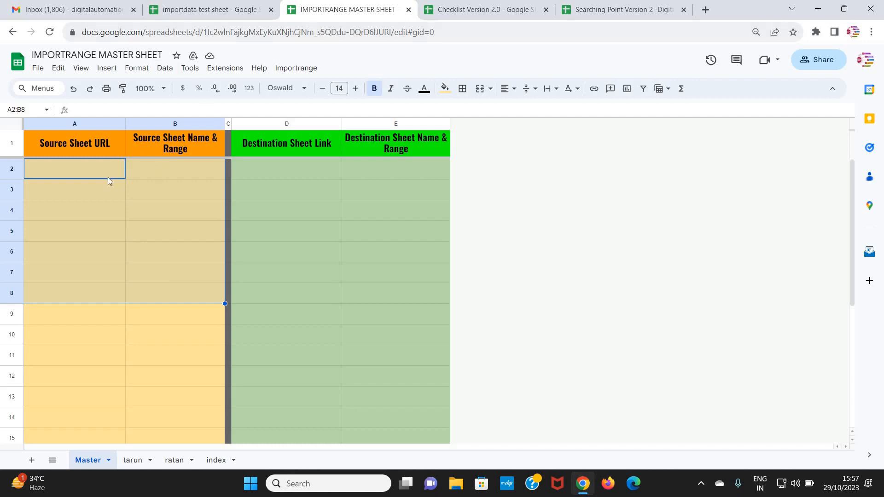
left_click_drag(112, 180, 197, 364)
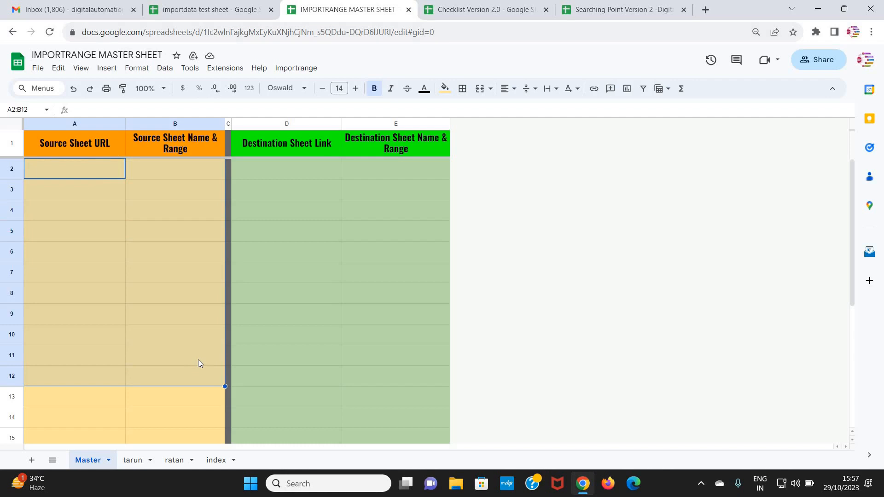
left_click_drag(93, 170, 180, 438)
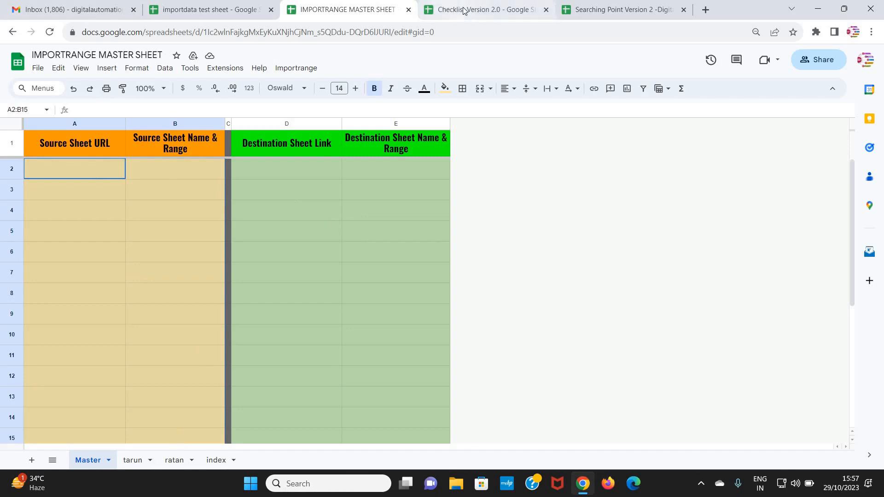
left_click(446, 8)
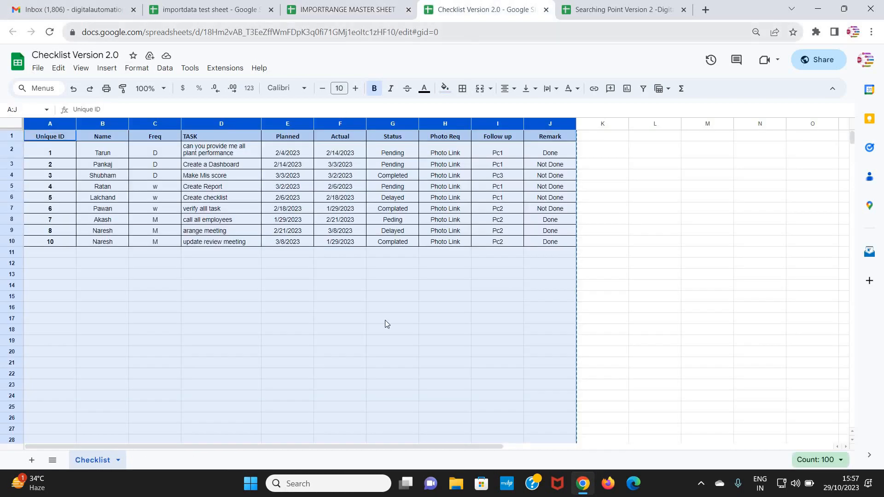
left_click(361, 7)
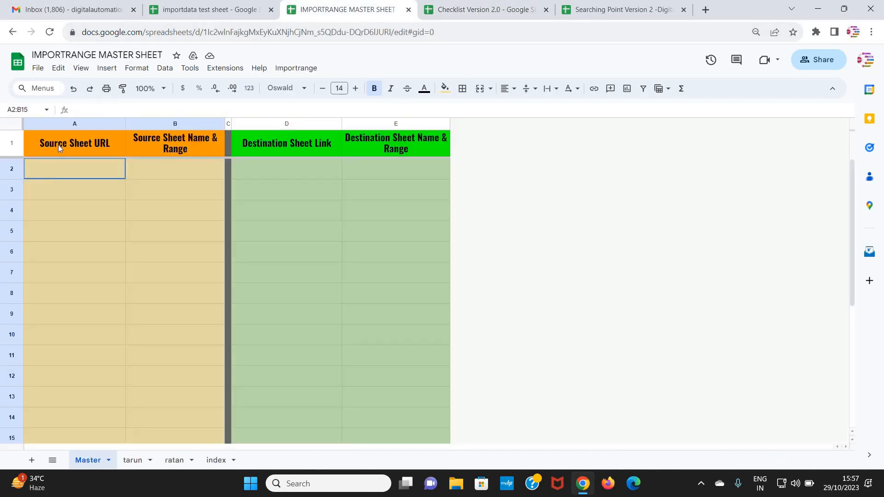
left_click_drag(58, 145, 170, 148)
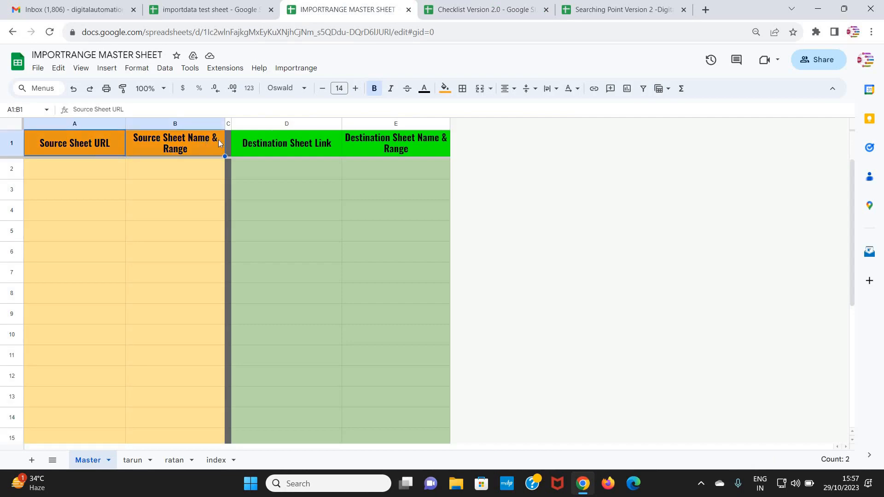
Copy the Checklist Version 2.0 spreadsheet's URL into cell A2 under Source Sheet URL in the IMPORTRANGE MASTER SHEET.
left_click(460, 8)
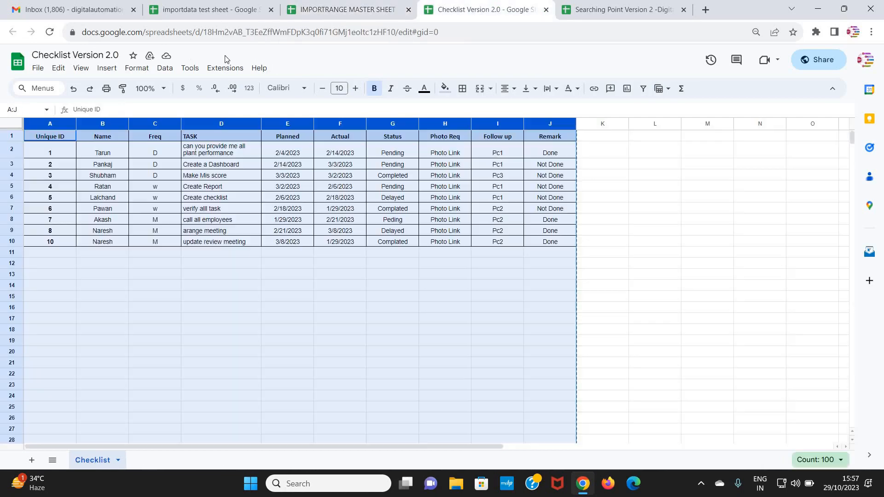
left_click(454, 32)
left_click(345, 9)
left_click(81, 175)
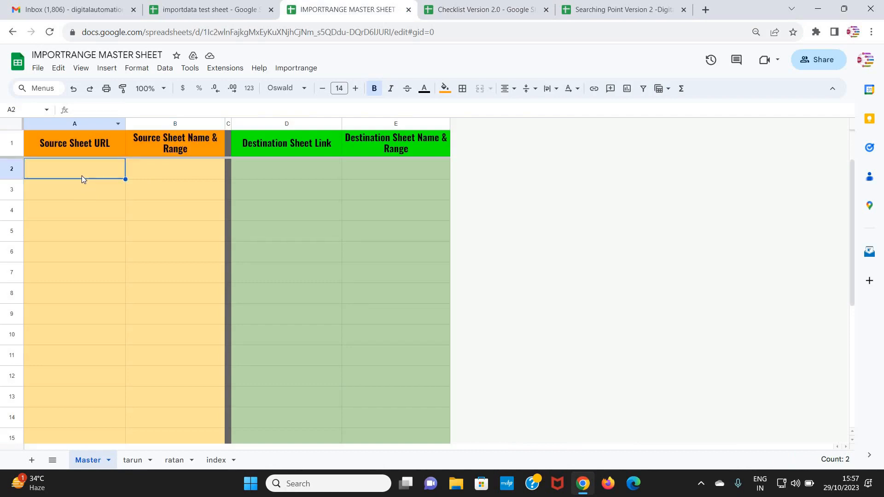
key("ctrl+v")
left_click(81, 215)
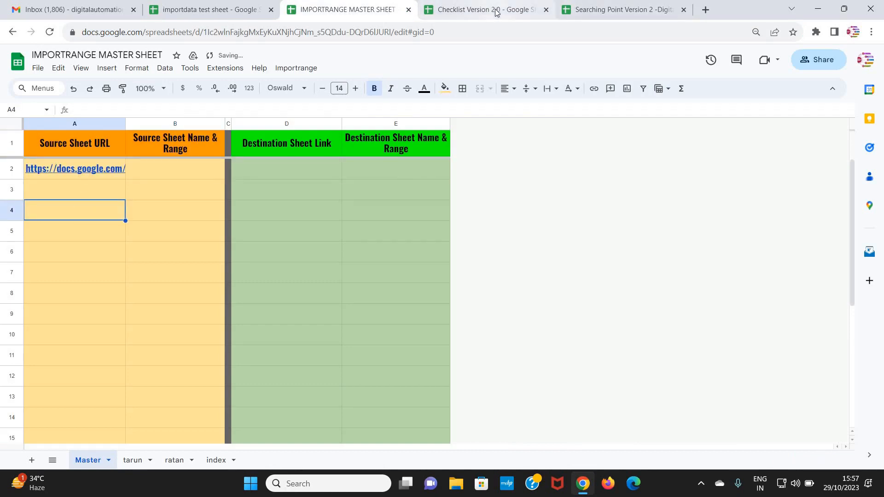
Copy the Checklist sheet name into cell B2 of the IMPORTRANGE MASTER SHEET and extend it to the range Checklist!a:j.
left_click(497, 11)
double_click(96, 459)
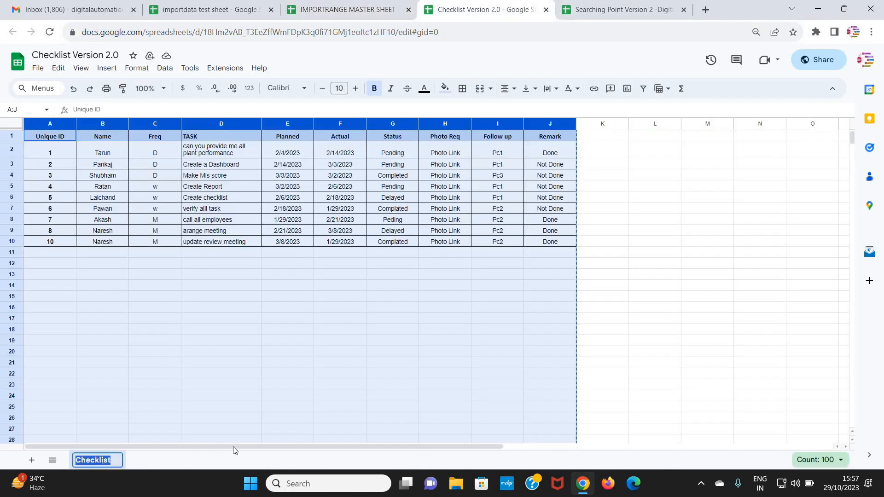
key("ctrl+c")
left_click(359, 6)
left_click(149, 174)
key("ctrl+v")
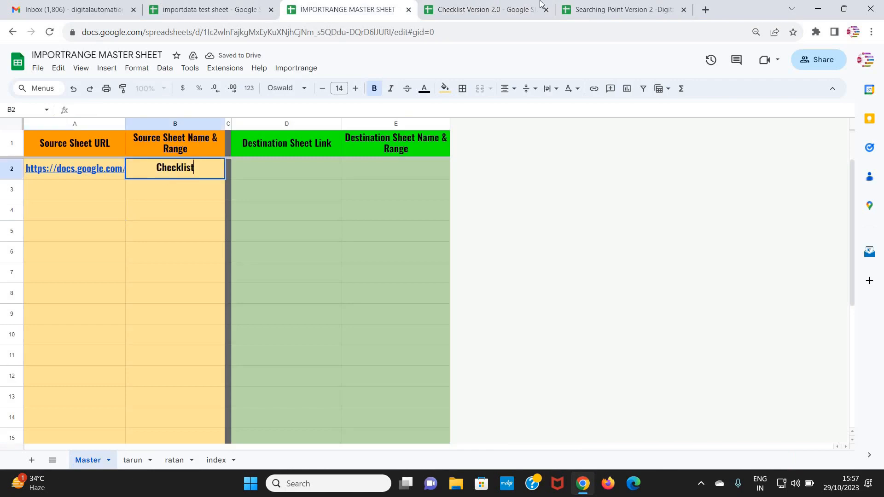
left_click(502, 9)
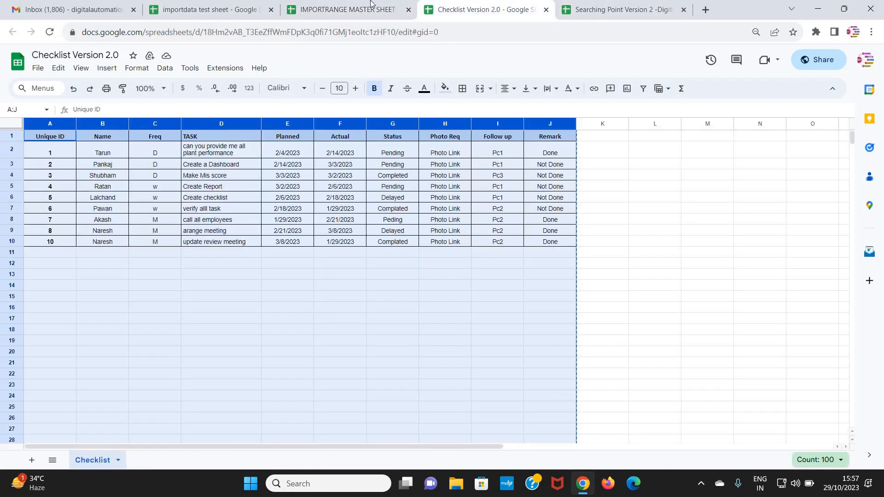
left_click(355, 11)
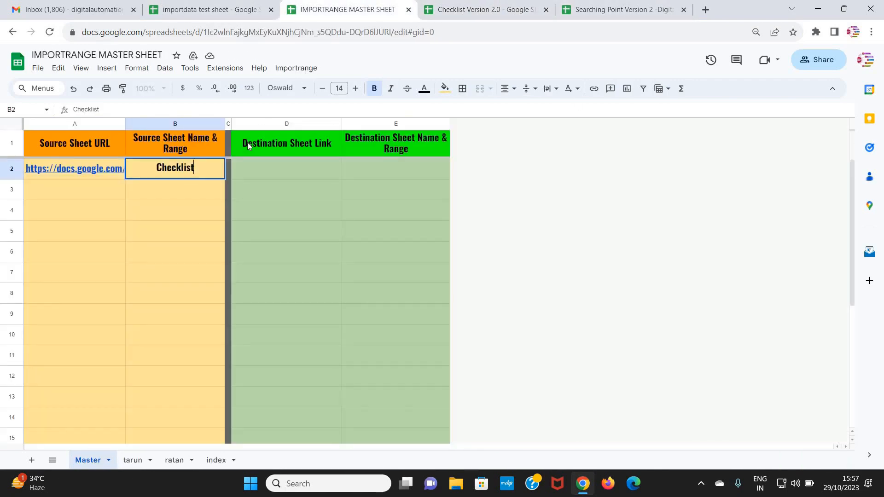
type("!a:j")
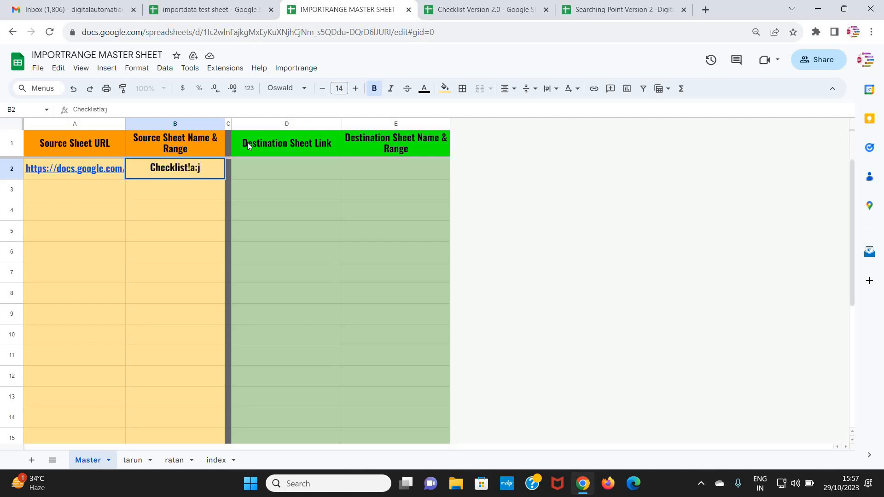
key("Return")
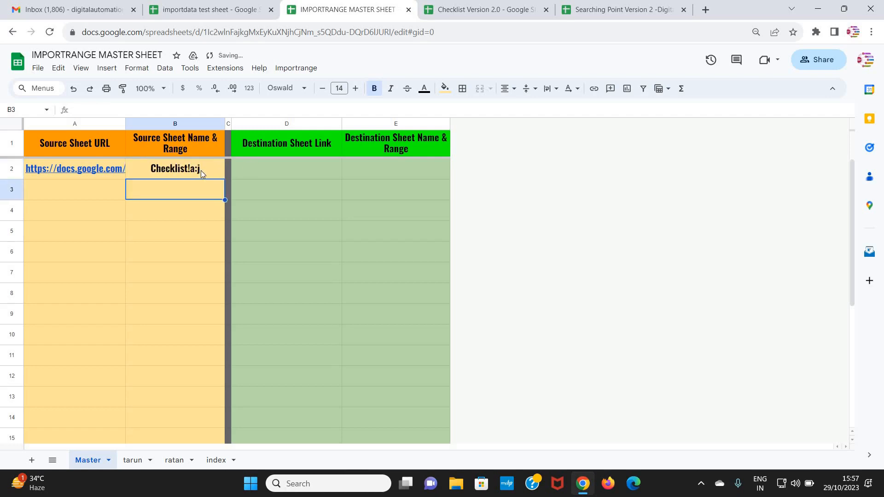
Copy the importdata test sheet's URL into cell D2 under Destination Sheet Link in the IMPORTRANGE MASTER SHEET.
left_click(203, 9)
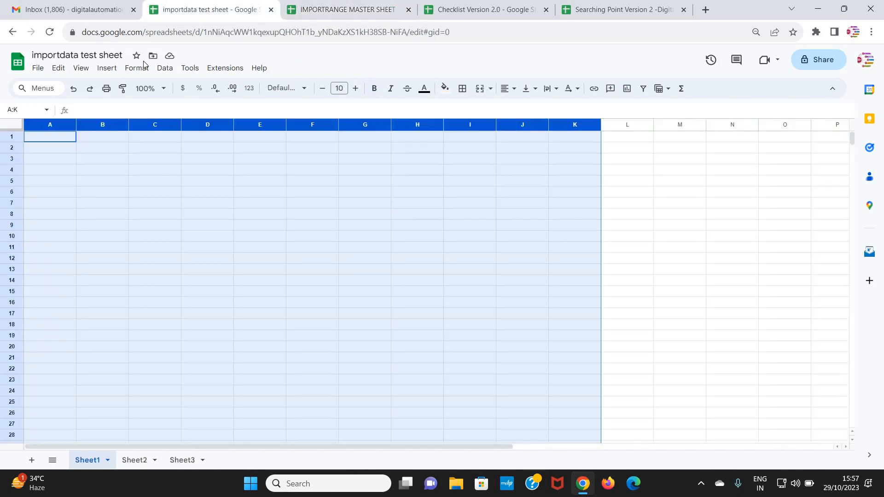
left_click(236, 306)
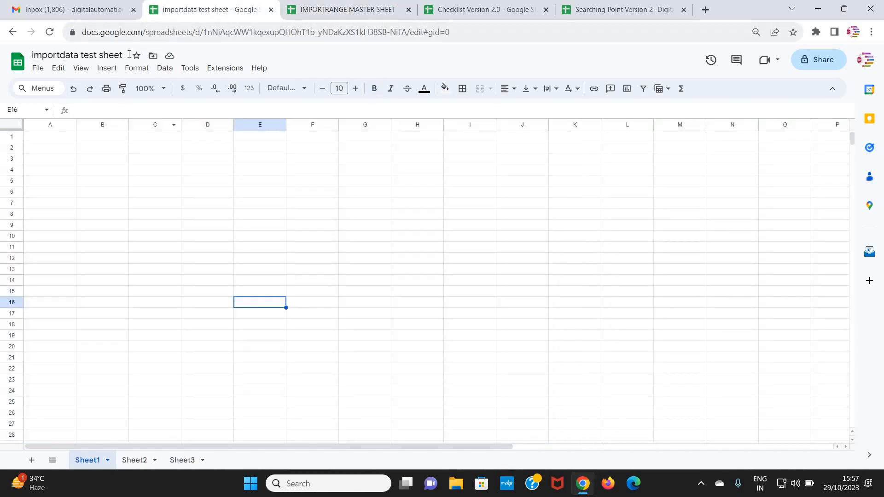
left_click(466, 32)
left_click(364, 9)
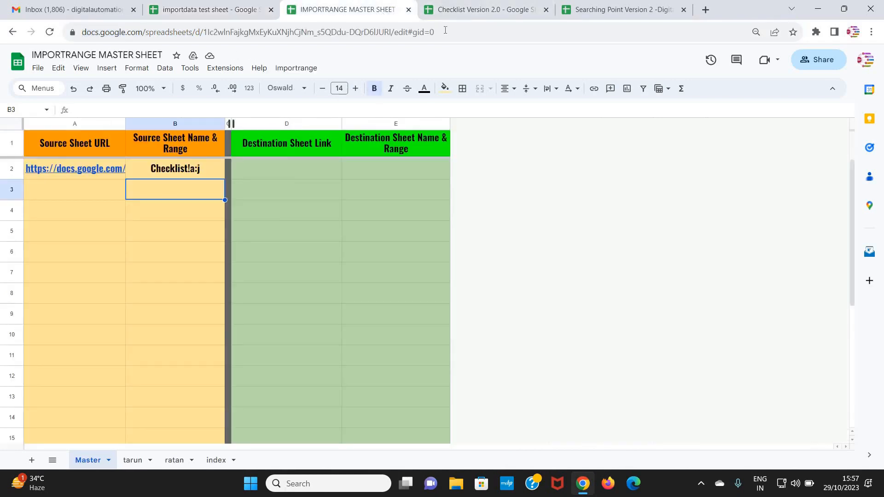
left_click(264, 168)
key("ctrl+v")
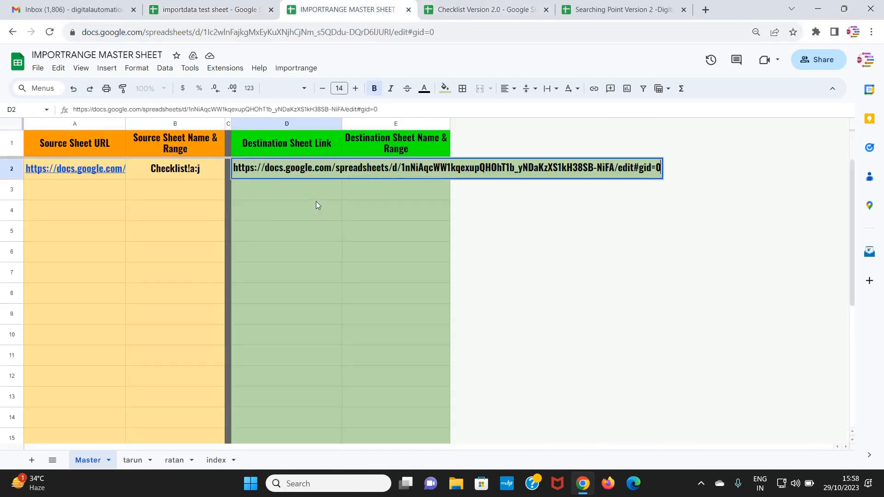
left_click(316, 202)
Rename Sheet1 in the importdata test sheet file as checklist.
left_click(193, 7)
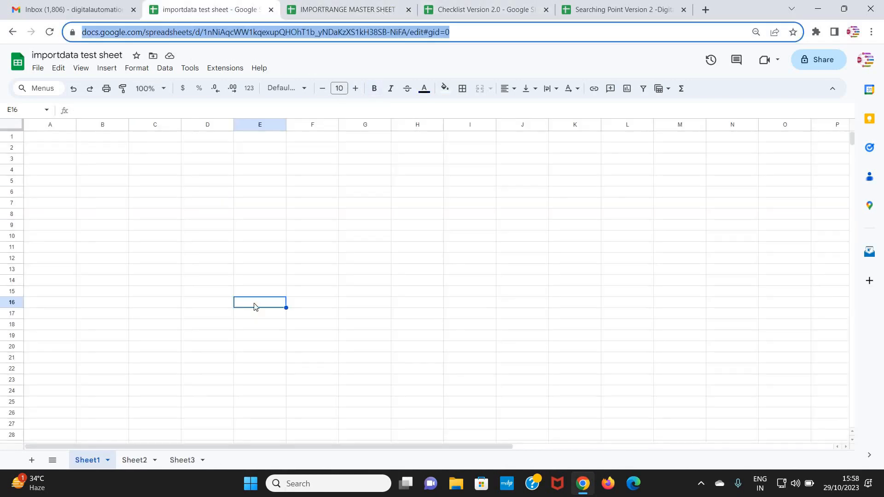
left_click(352, 336)
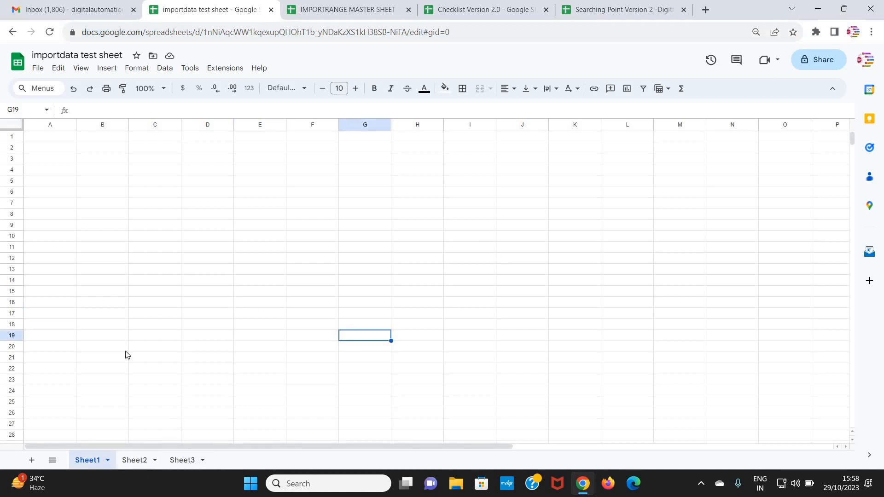
double_click(90, 464)
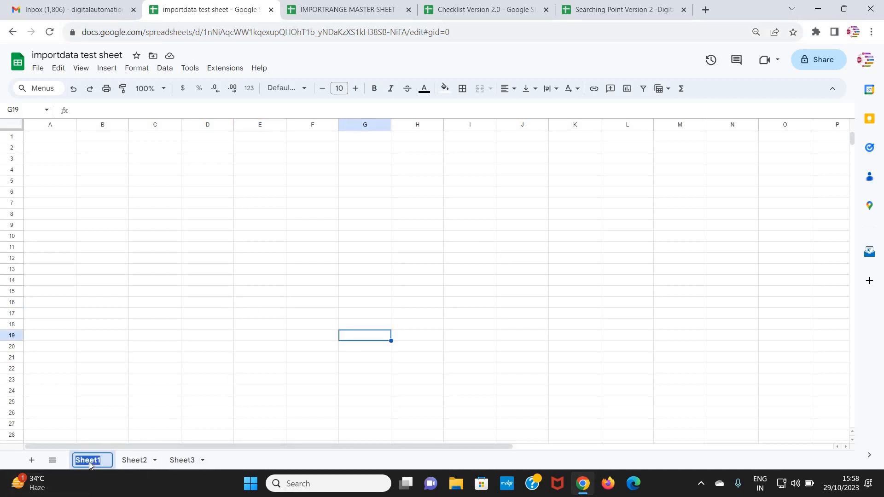
type("checklist")
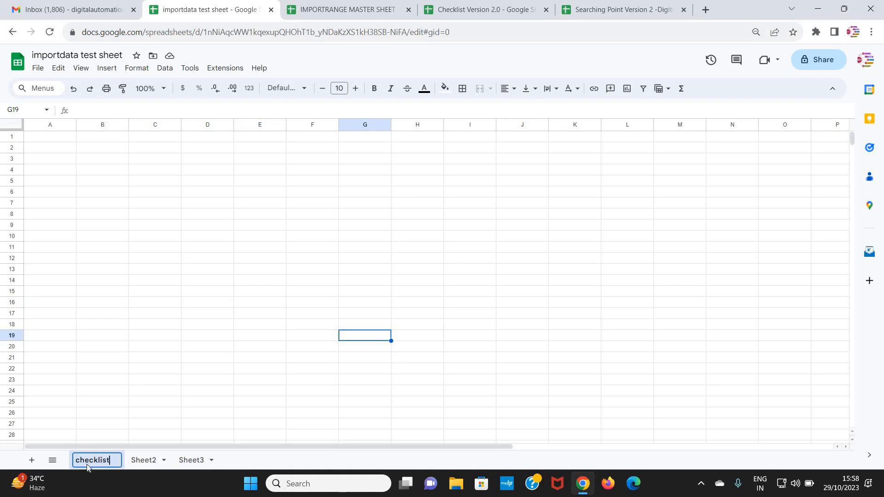
left_click(109, 407)
Copy the renamed sheet's name into cell E2 of the IMPORTRANGE MASTER SHEET and complete it as checklist!a:z.
double_click(103, 463)
key("ctrl+c")
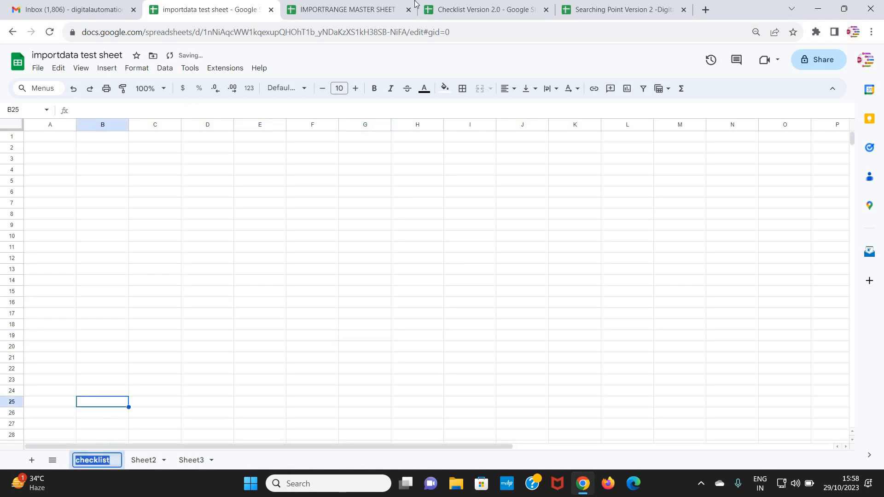
left_click(347, 9)
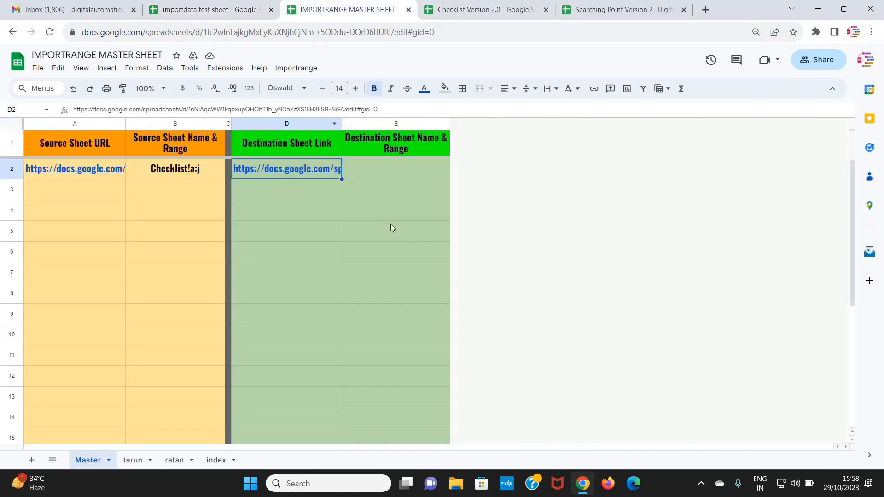
double_click(384, 170)
key("ctrl+v")
type("!")
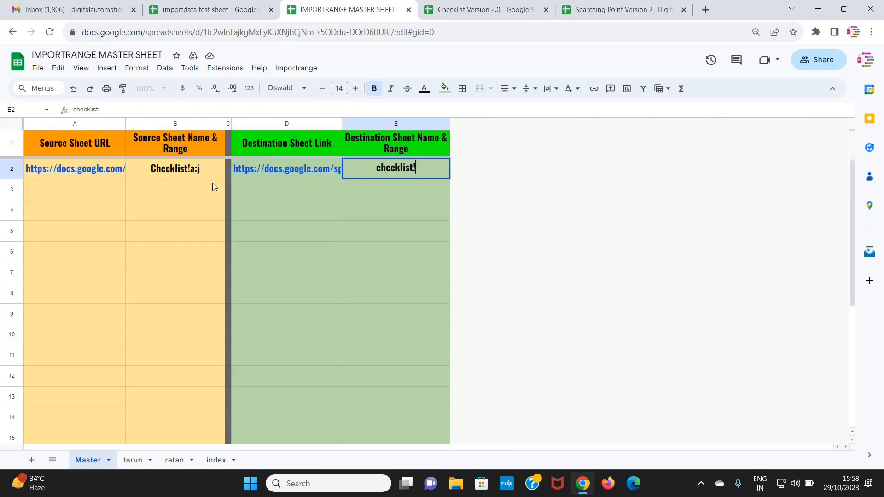
type("a:j")
key("BackSpace")
type("z")
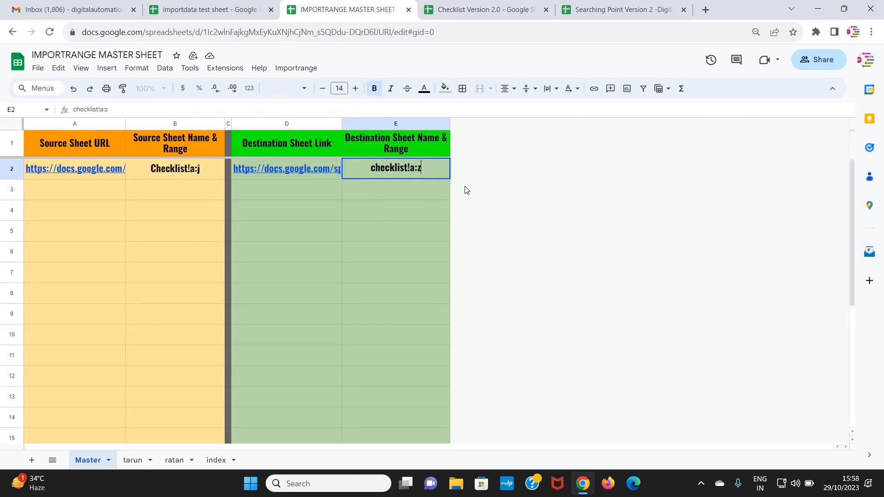
left_click(388, 212)
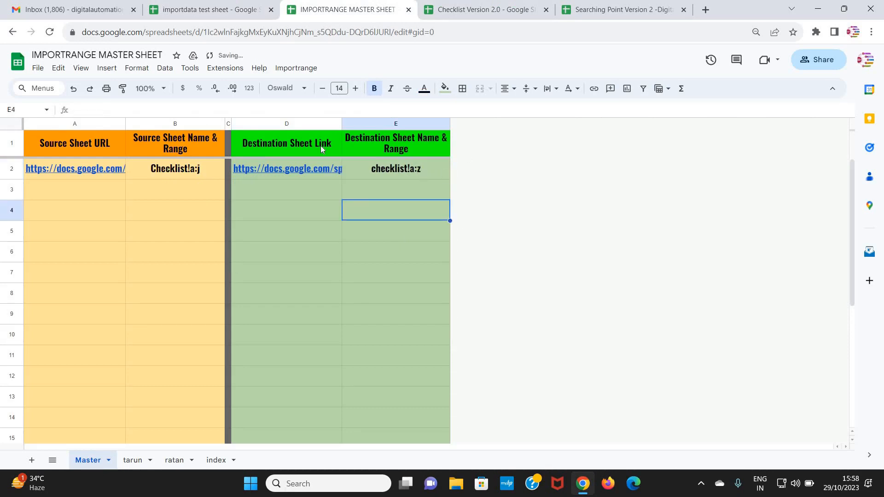
Run the Importrange script from the master sheet and check columns A to J of the importdata test sheet.
left_click_drag(102, 176, 357, 176)
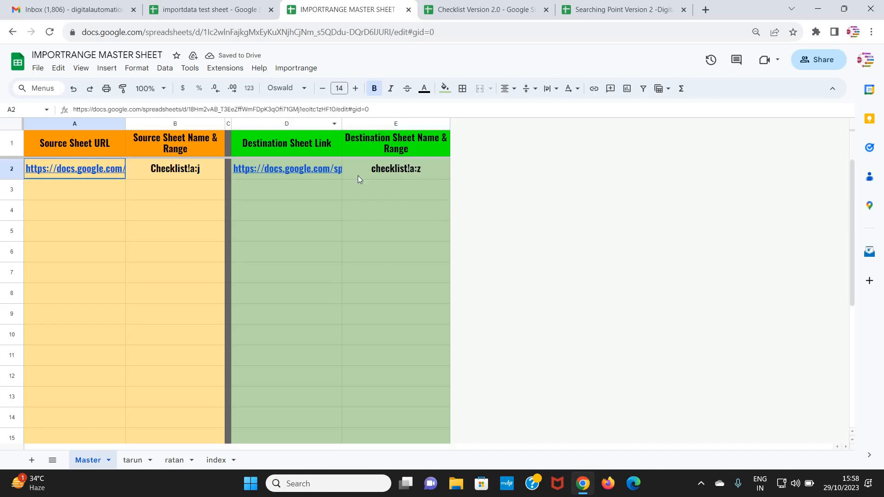
left_click(407, 228)
left_click(310, 73)
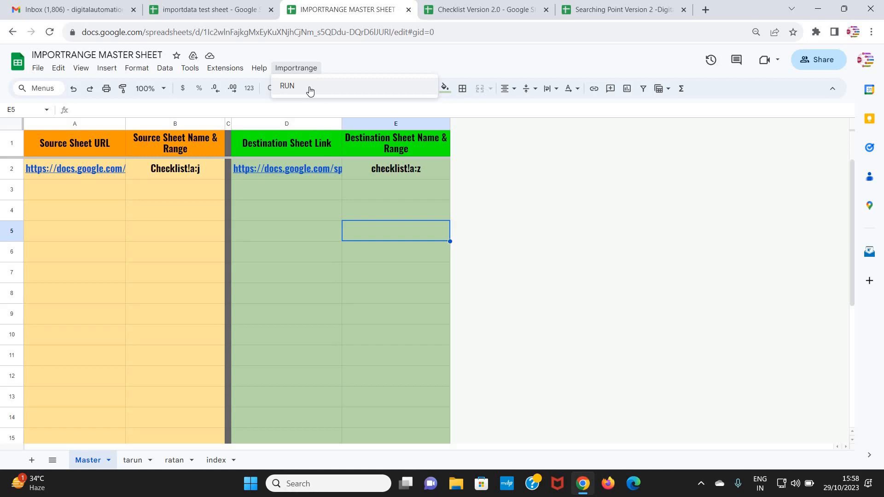
left_click(309, 81)
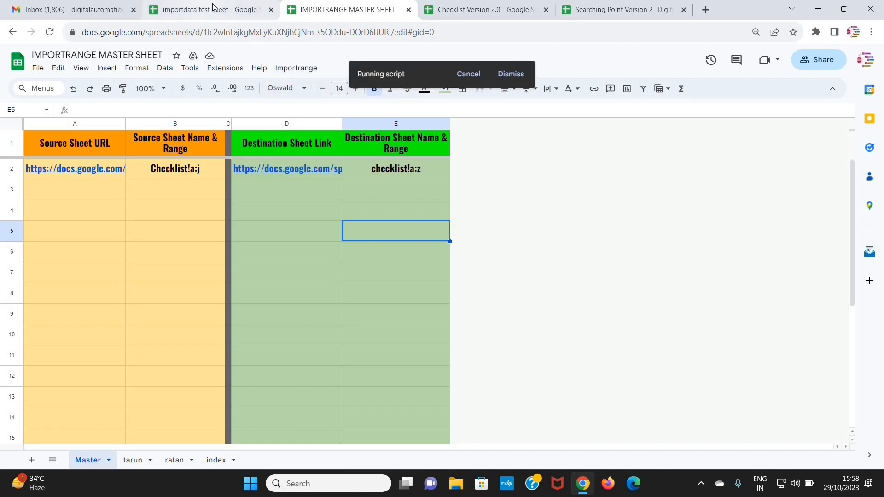
left_click(239, 12)
left_click_drag(54, 127, 521, 124)
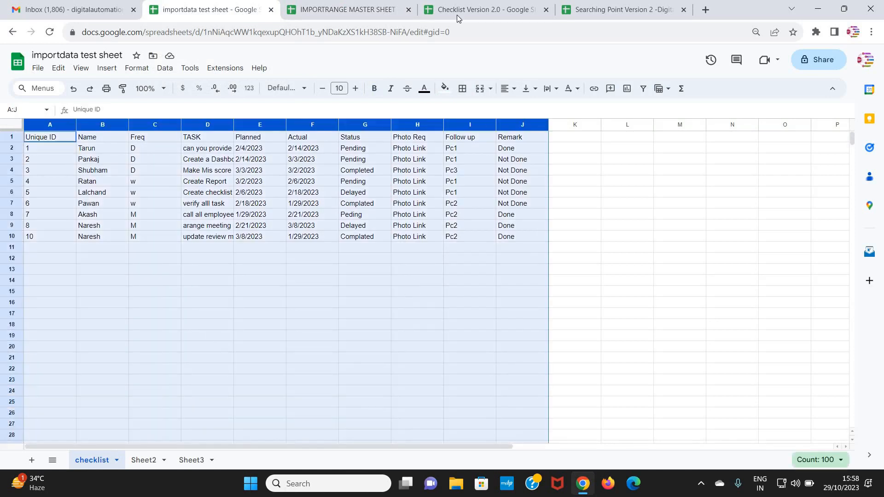
Open the Delegation spreadsheet from its link in the Searching Point Version 2 list and close Checklist Version 2.0.
left_click(571, 14)
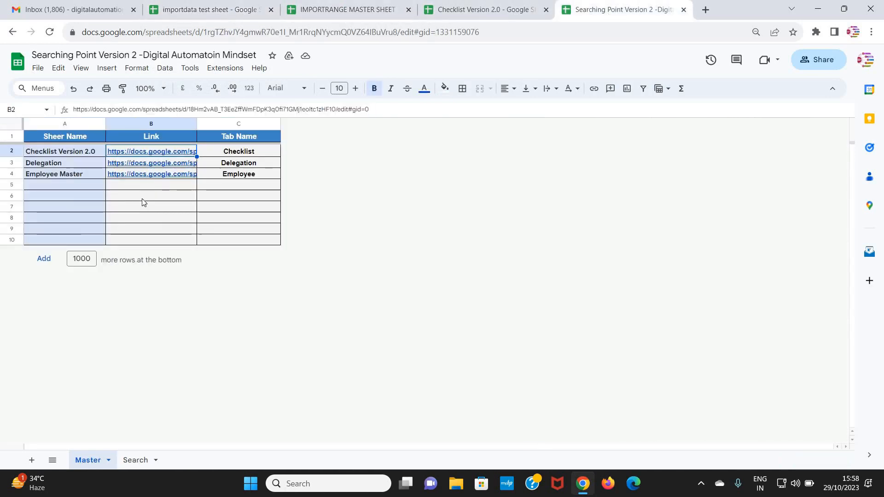
left_click(143, 165)
left_click(173, 179)
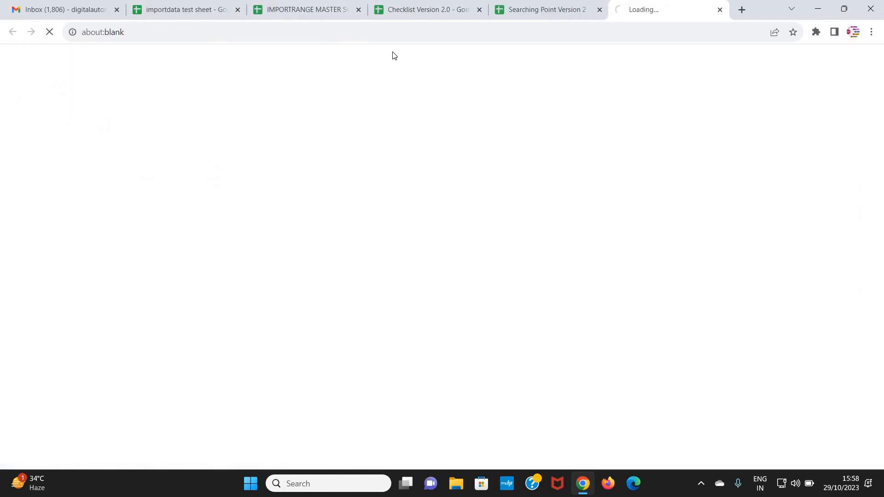
left_click(457, 11)
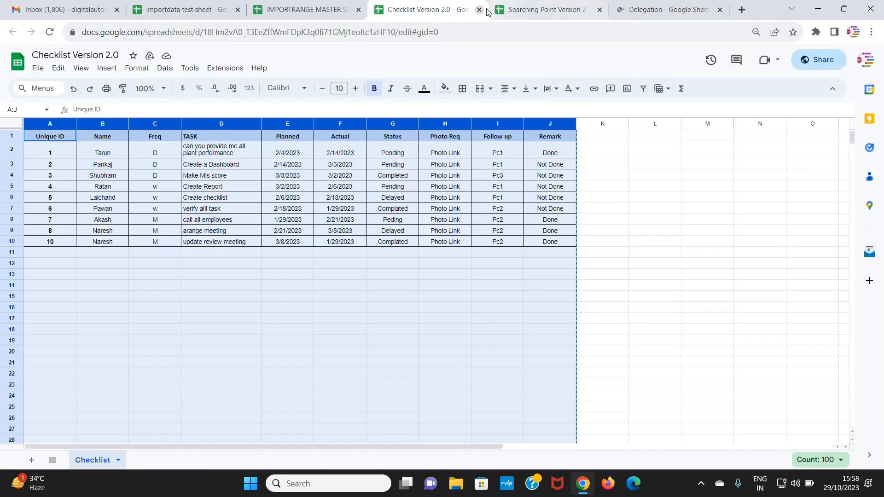
left_click(479, 10)
left_click(542, 10)
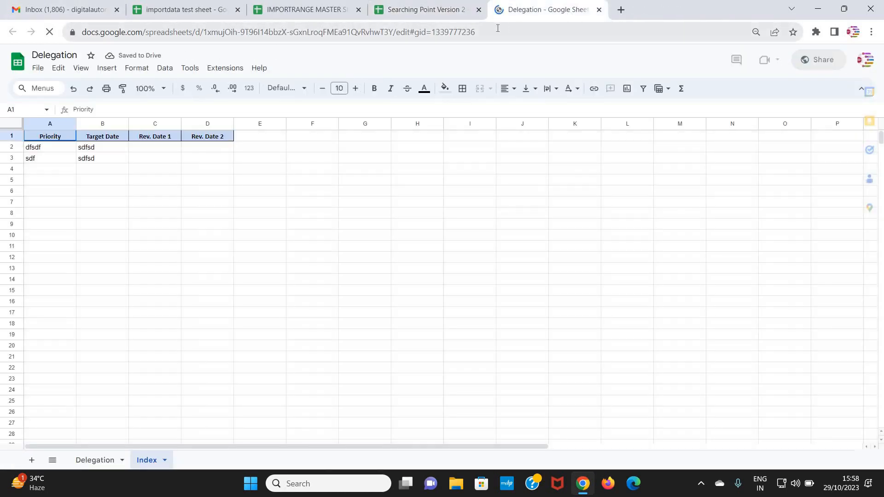
Copy the Delegation spreadsheet's URL into cell A3 under Source Sheet URL in the IMPORTRANGE MASTER SHEET.
left_click(497, 28)
key("ctrl+c")
left_click(313, 9)
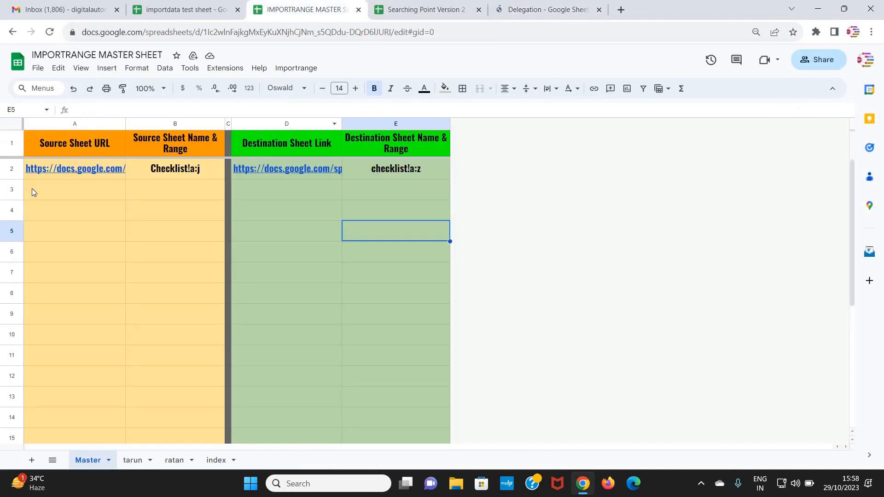
left_click(54, 183)
double_click(58, 187)
key("ctrl+v")
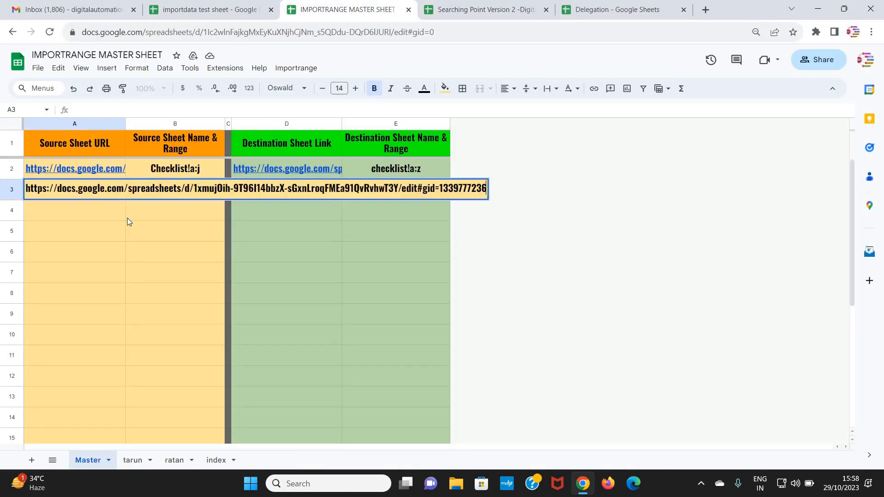
key("Return")
Copy the Delegation sheet name into cell B3 under Source Sheet Name & Range in the IMPORTRANGE MASTER SHEET.
left_click(651, 8)
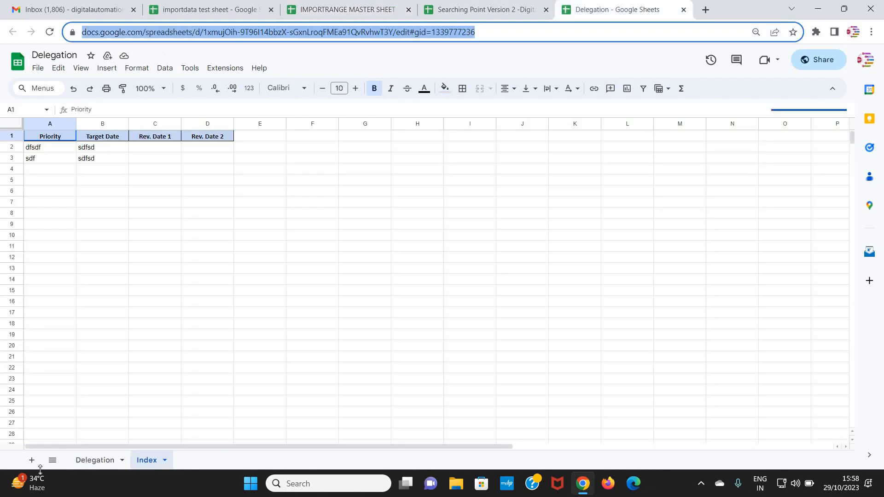
left_click(95, 460)
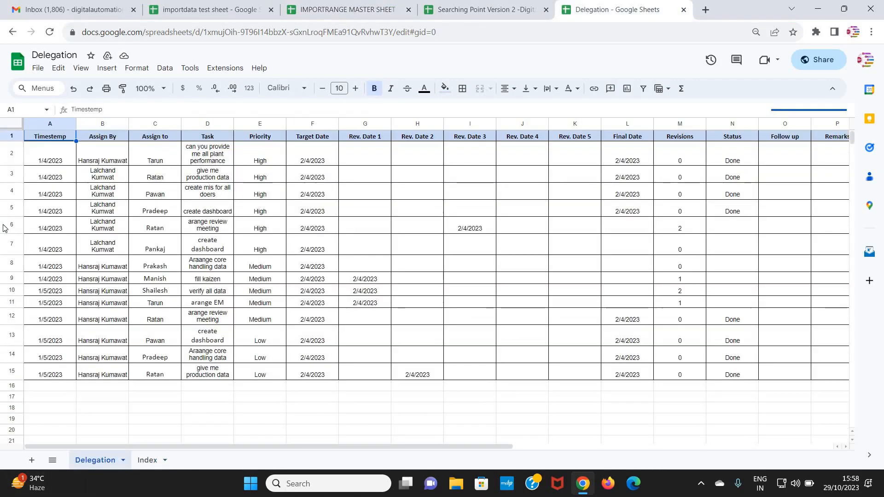
double_click(95, 460)
left_click(379, 3)
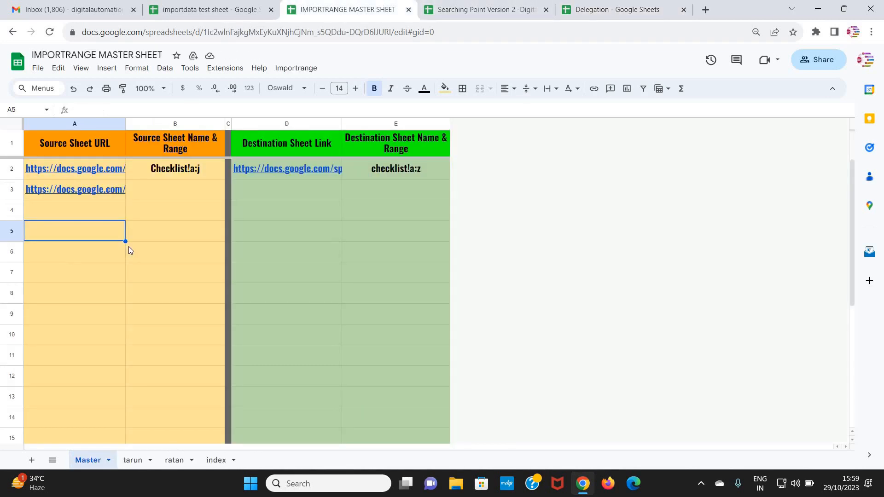
left_click(152, 190)
left_click(170, 222)
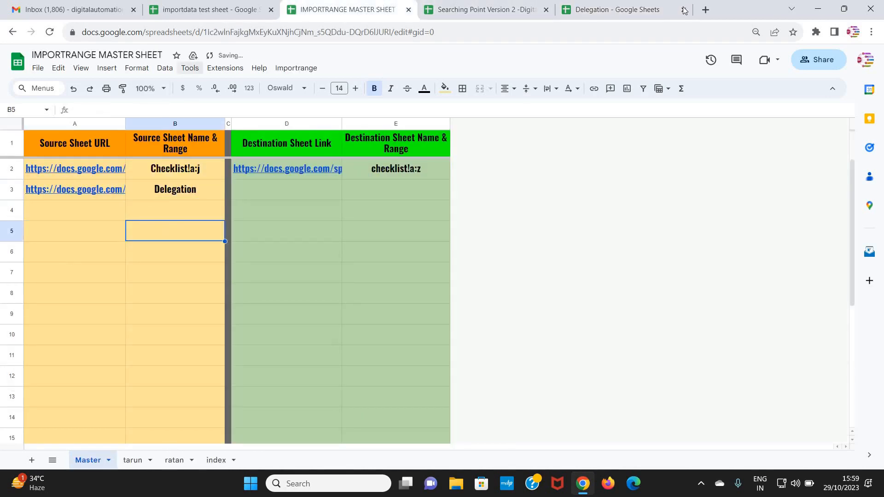
Complete cell B3 as Delegation!a:p after checking which columns the Delegation sheet uses.
left_click(617, 9)
left_click_drag(51, 126, 512, 163)
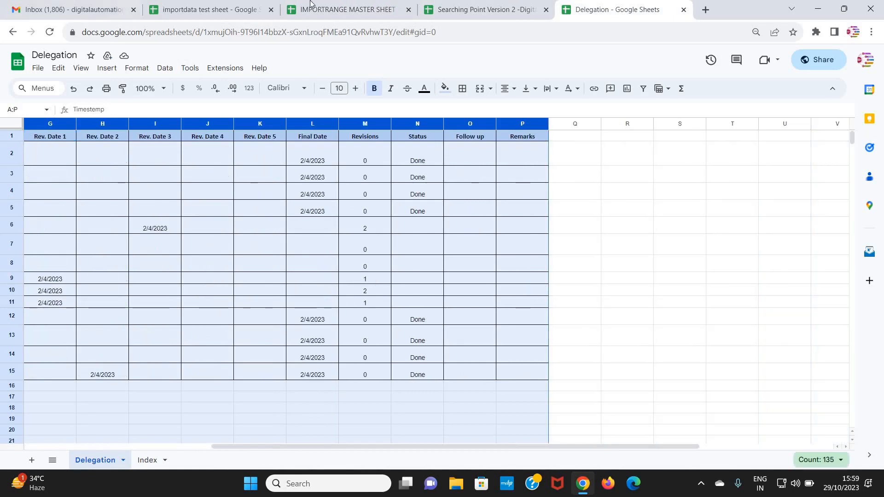
left_click(348, 9)
double_click(215, 188)
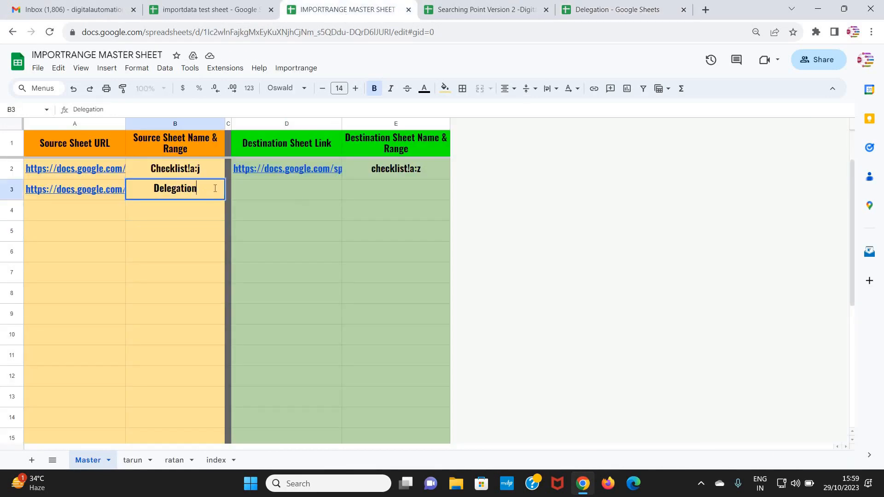
type("!a:p")
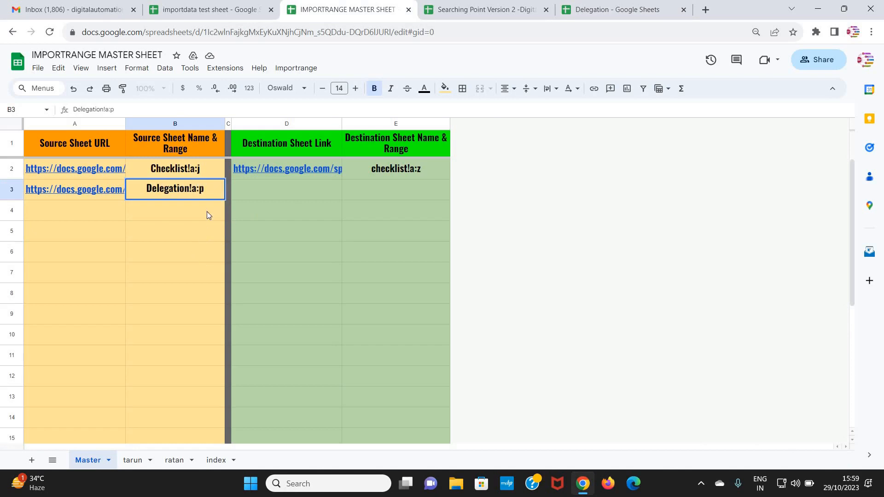
key("Return")
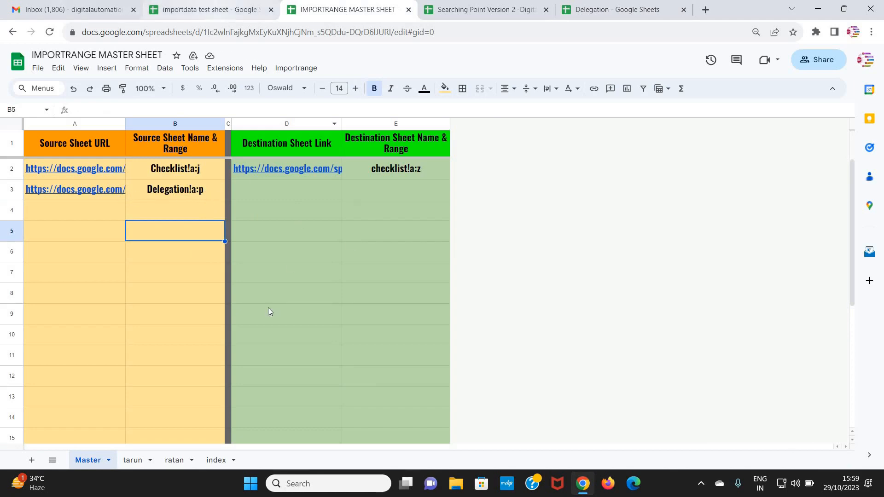
Rename Sheet2 of the importdata test sheet as delegation.
left_click(210, 9)
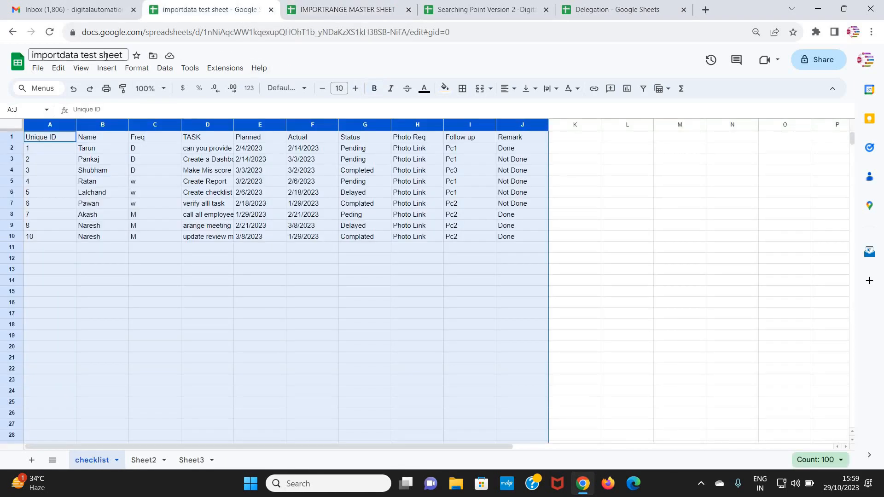
left_click(149, 463)
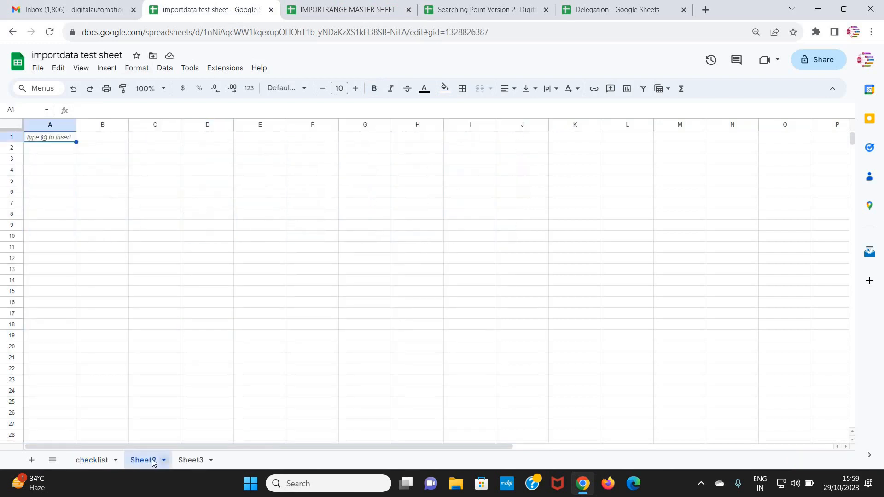
double_click(153, 463)
type("dele")
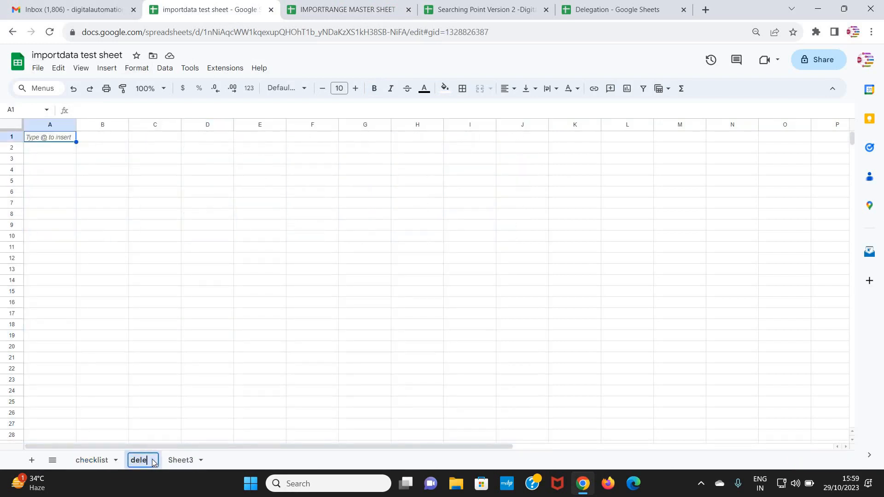
type("gation")
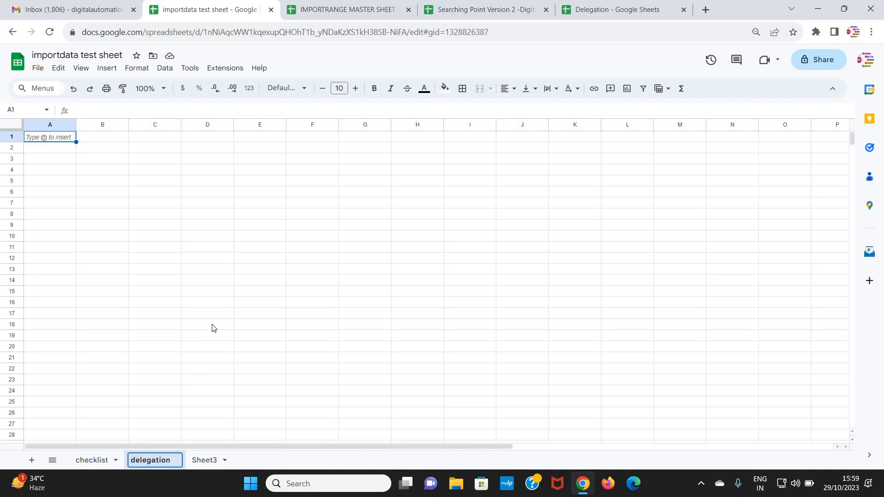
left_click(212, 327)
Copy the importdata test sheet's URL into cell D3 under Destination Sheet Link in the IMPORTRANGE MASTER SHEET.
left_click(500, 33)
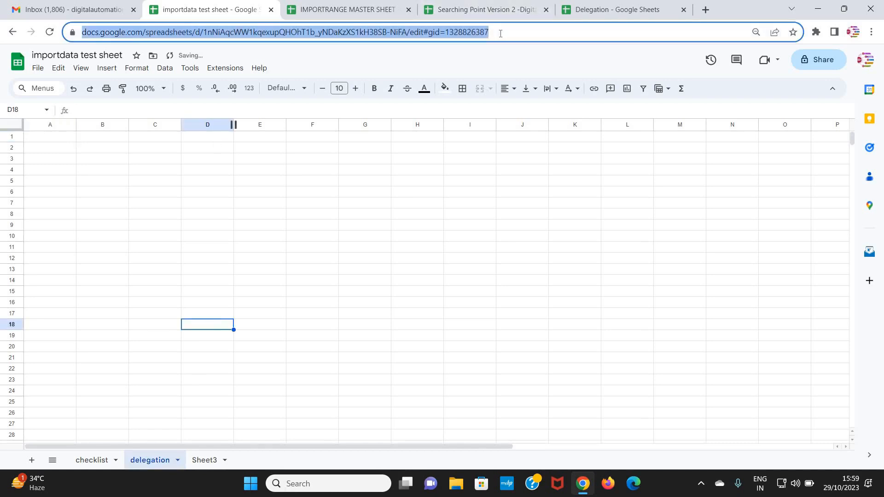
left_click(405, 8)
left_click(277, 190)
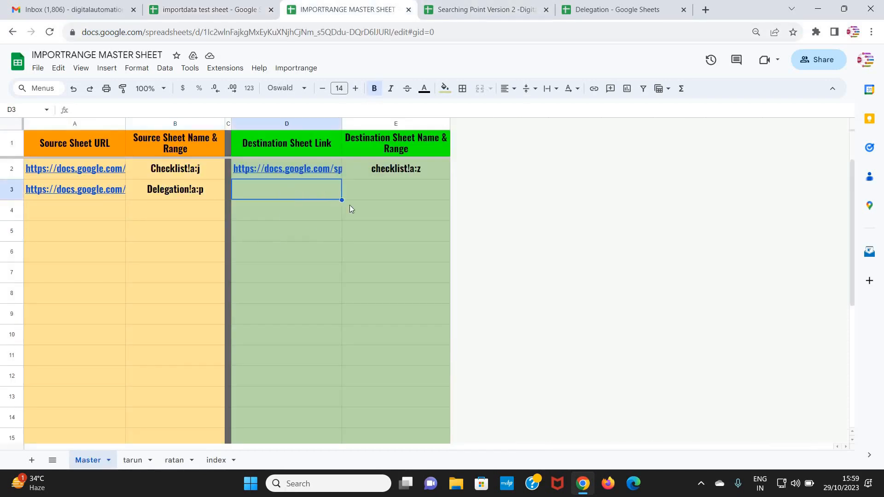
key("ctrl+v")
key("Return")
Copy the delegation sheet name into cell E3 under Destination Sheet Name & Range and complete it as delegation!a:z.
key("ctrl+shift+Tab")
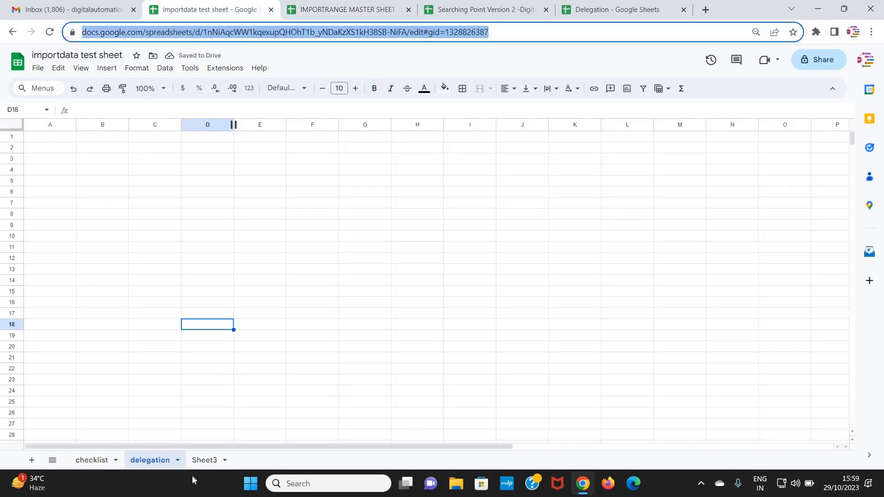
double_click(170, 466)
key("ctrl+c")
left_click(385, 6)
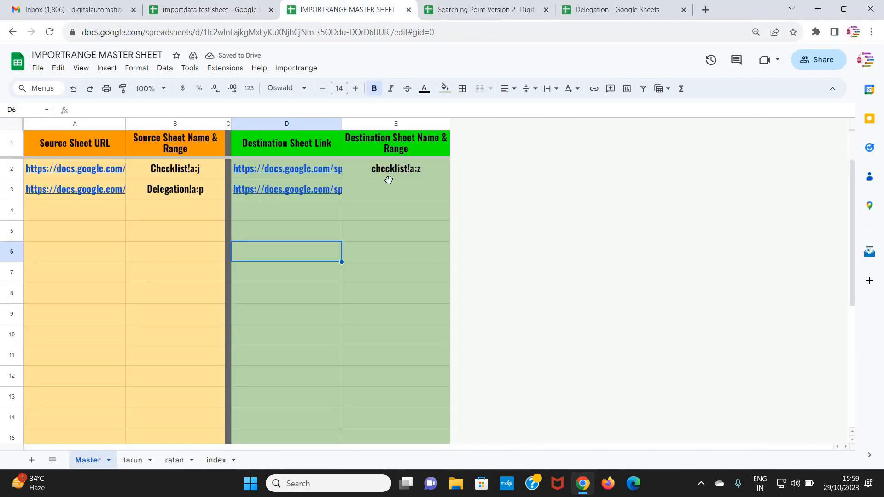
left_click(403, 190)
double_click(395, 192)
key("ctrl+v")
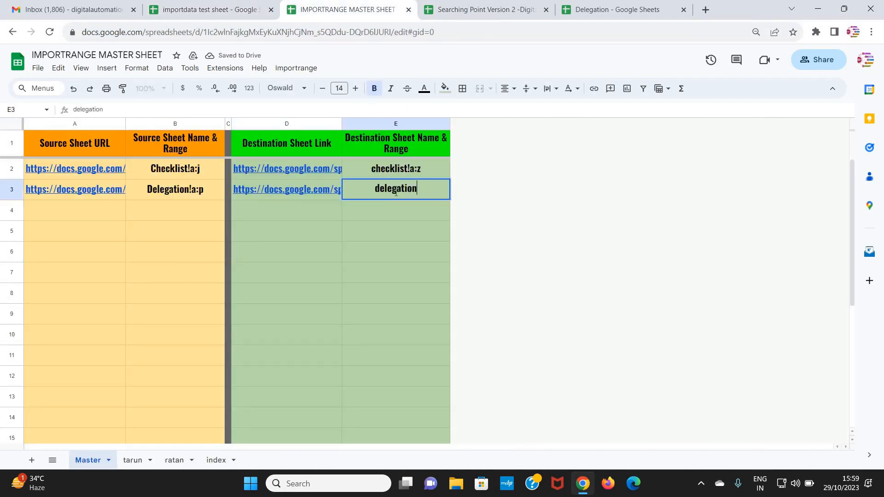
type("!a:")
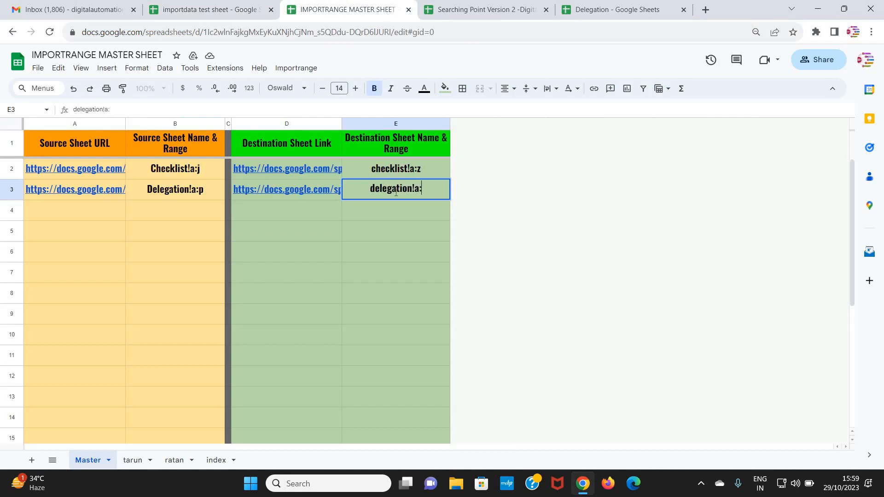
type("z")
left_click(407, 190)
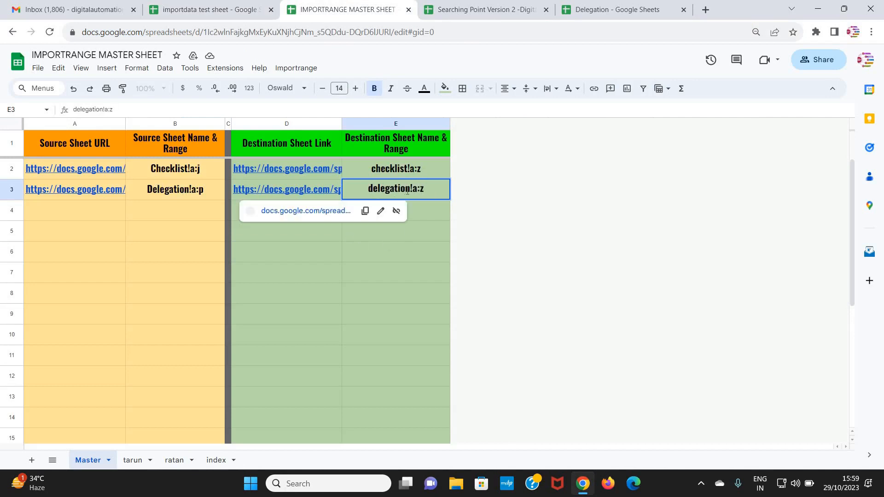
left_click(415, 213)
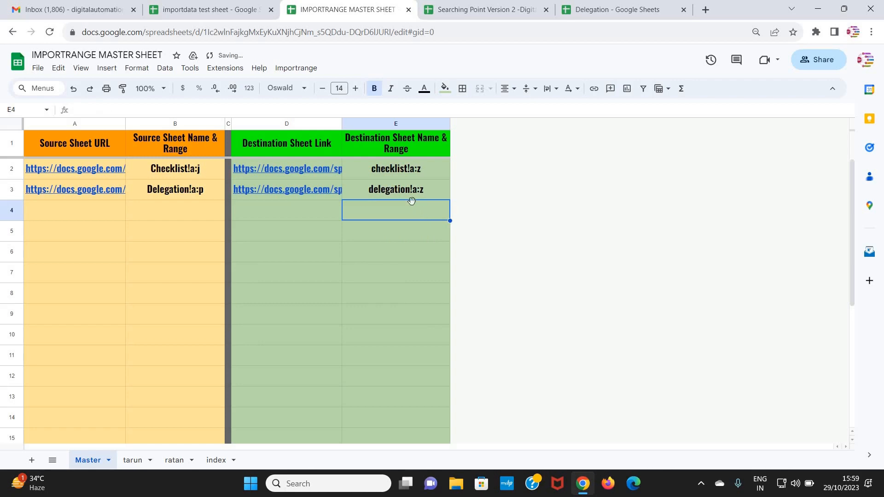
Run the Importrange script and check the imported data in the checklist and delegation sheets of the importdata test sheet.
left_click(291, 69)
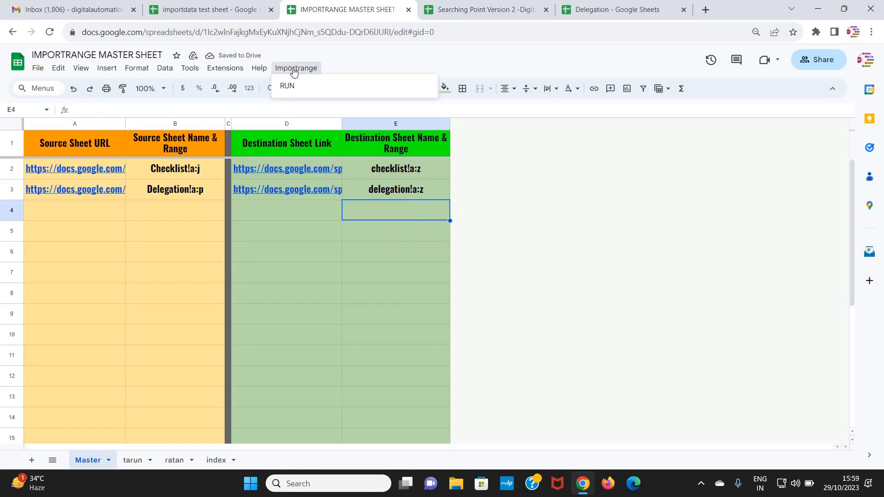
left_click(291, 86)
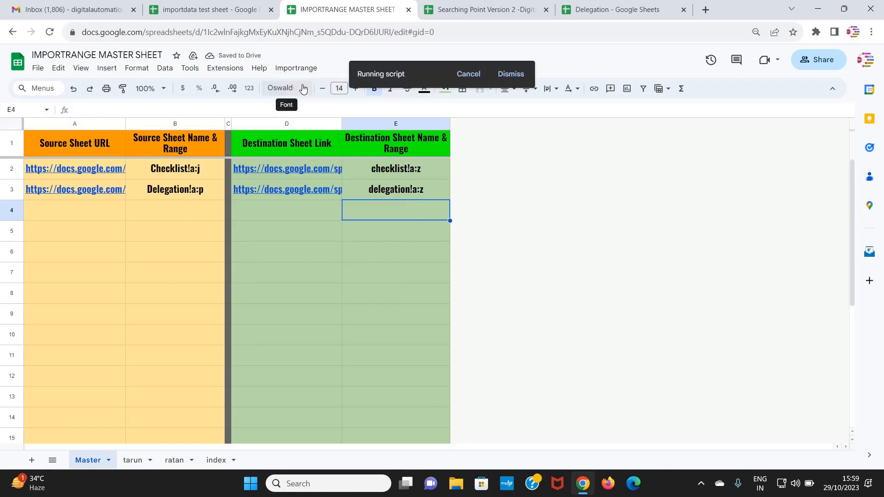
left_click(205, 8)
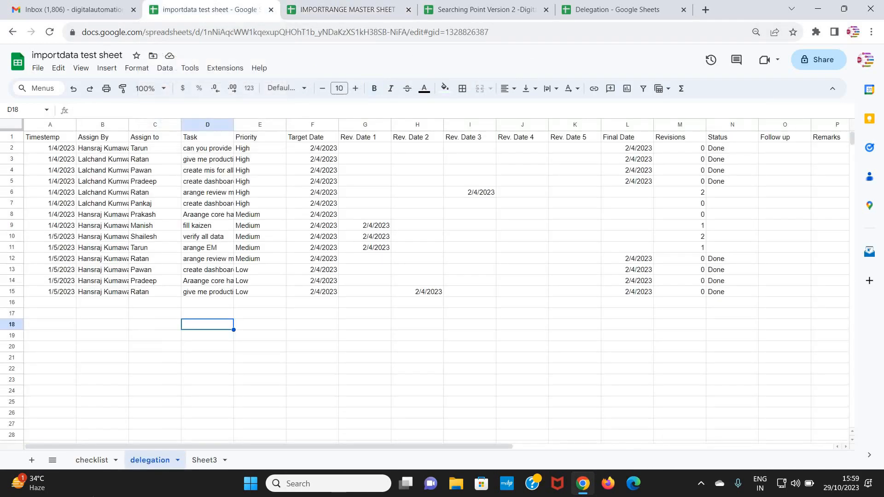
left_click(93, 460)
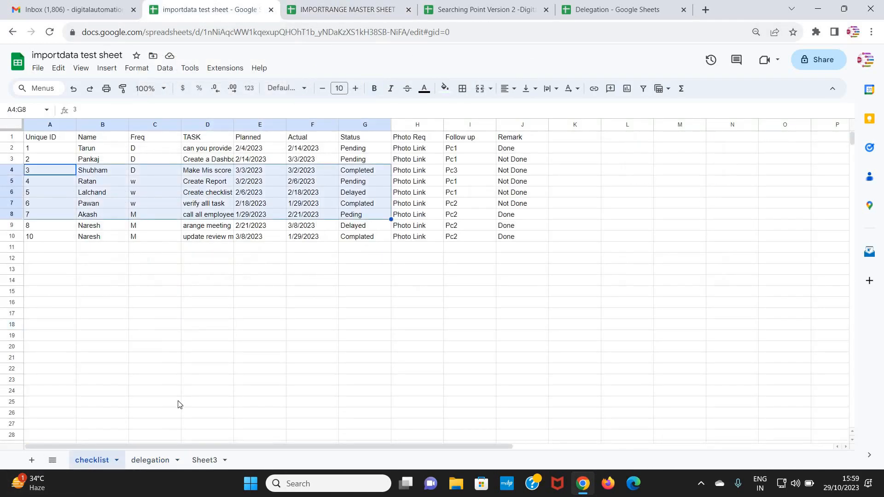
left_click(150, 460)
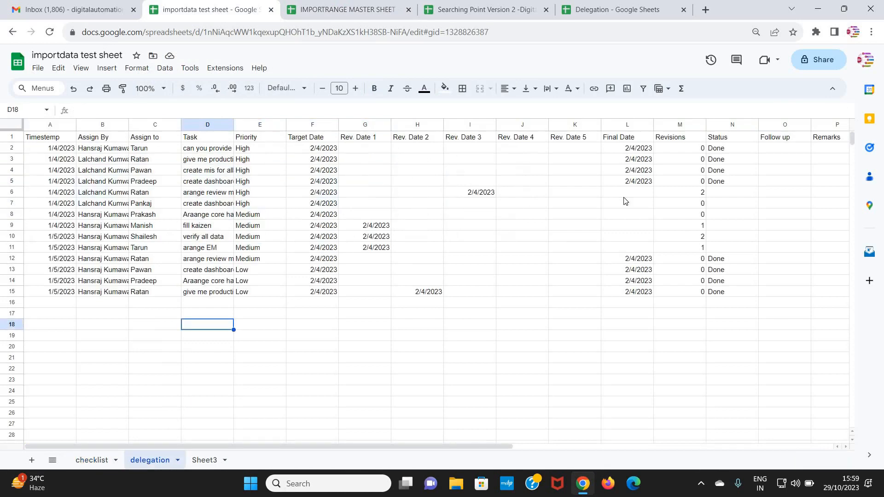
left_click_drag(625, 200, 749, 317)
left_click_drag(410, 447, 215, 448)
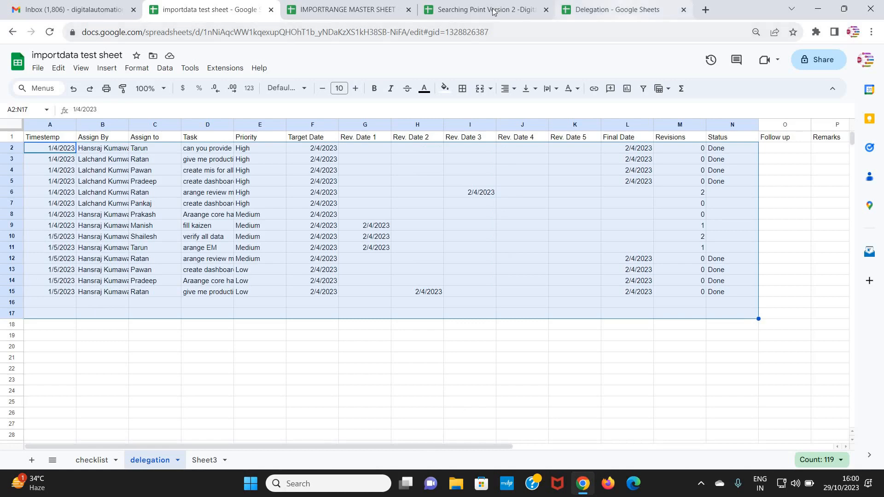
Close the Delegation spreadsheet and open Employee Master from its link in the Searching Point Version 2 list.
left_click(593, 10)
left_click(683, 10)
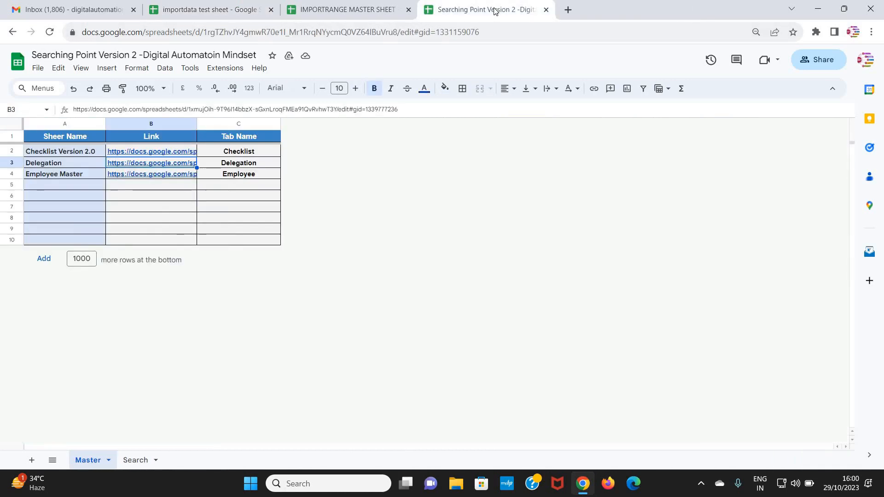
left_click(150, 179)
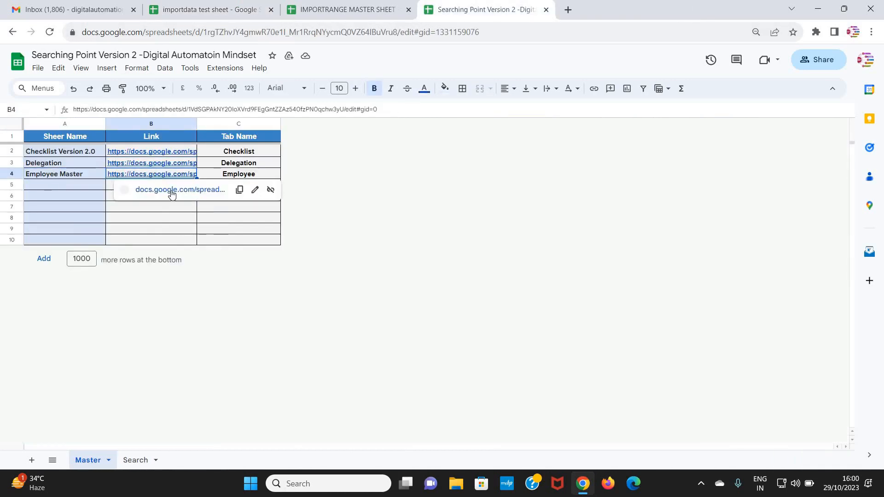
left_click(173, 190)
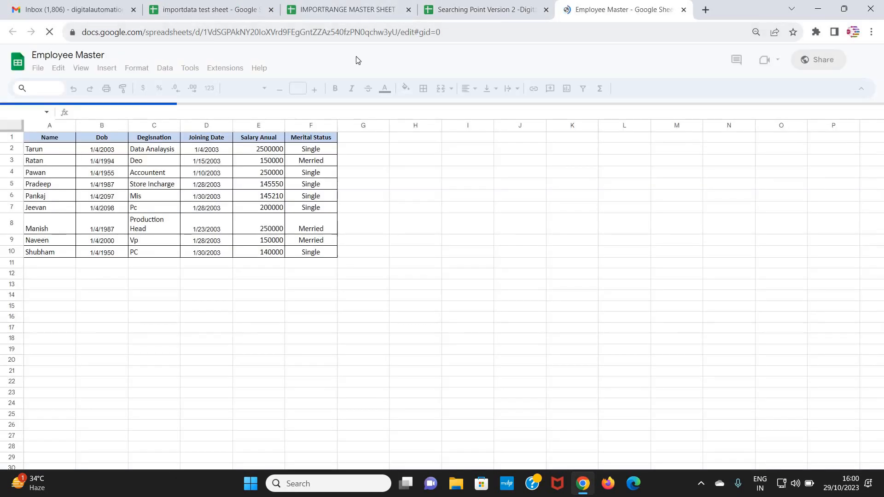
Copy the Employee Master spreadsheet's URL into cell A4 under Source Sheet URL in the IMPORTRANGE MASTER SHEET.
left_click(465, 33)
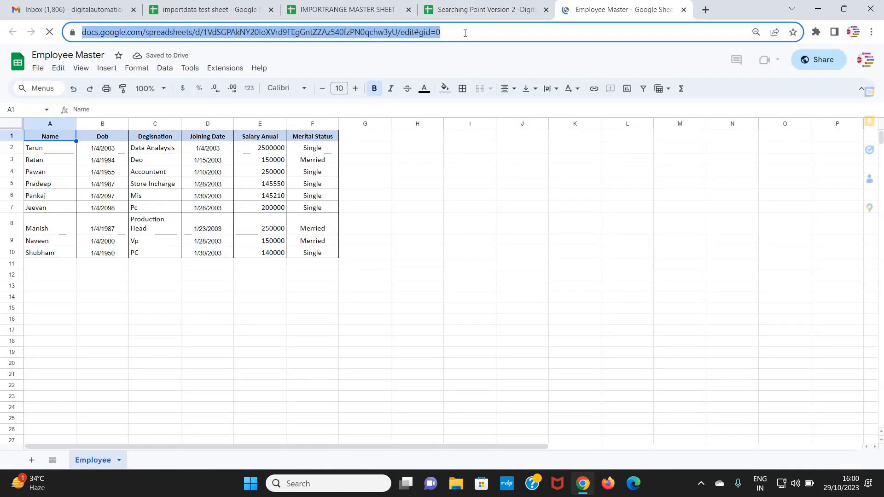
left_click(345, 10)
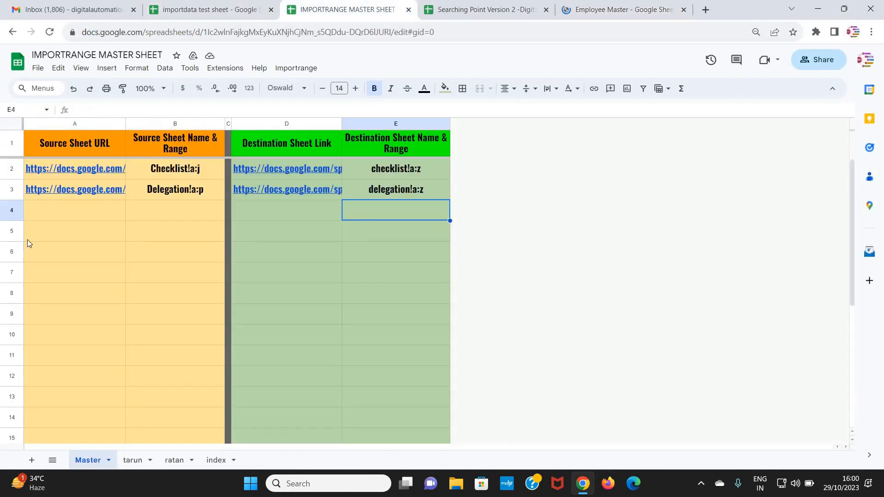
left_click(63, 208)
key("ctrl+v")
left_click(163, 272)
Copy the Employee sheet name from Employee Master into cell B4 under Source Sheet Name & Range.
left_click(570, 5)
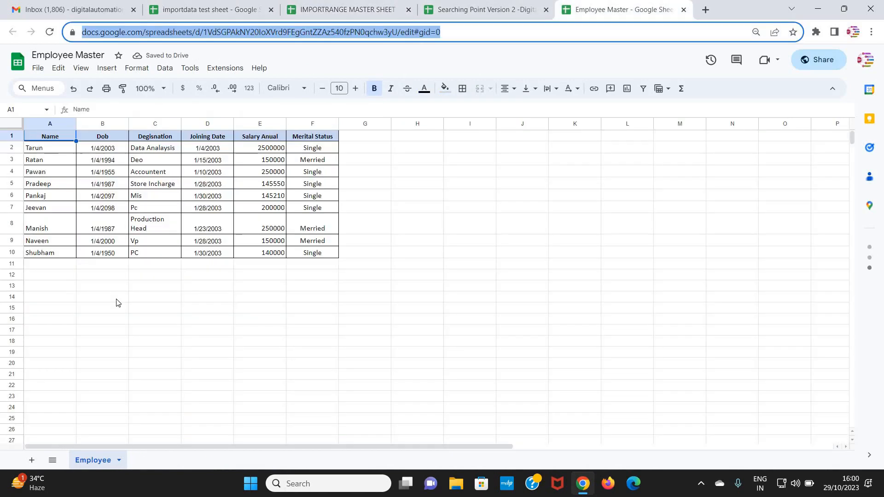
double_click(92, 460)
key("ctrl+c")
left_click(374, 6)
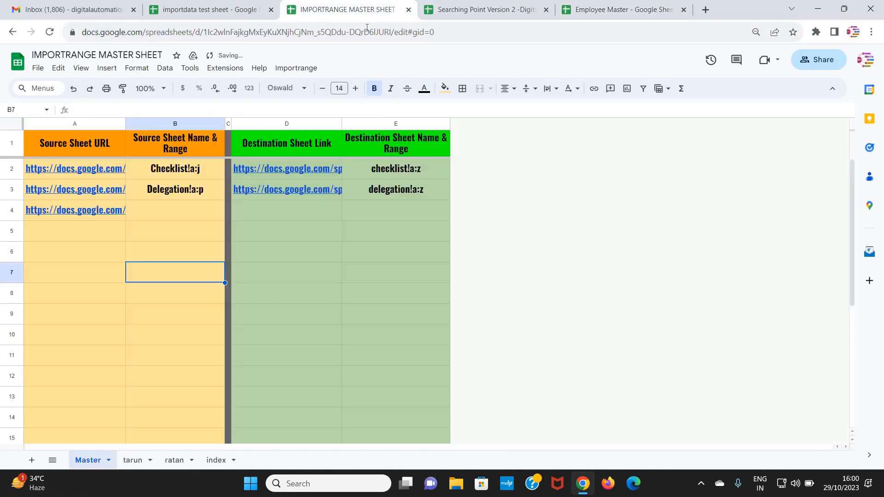
double_click(162, 214)
key("ctrl+v")
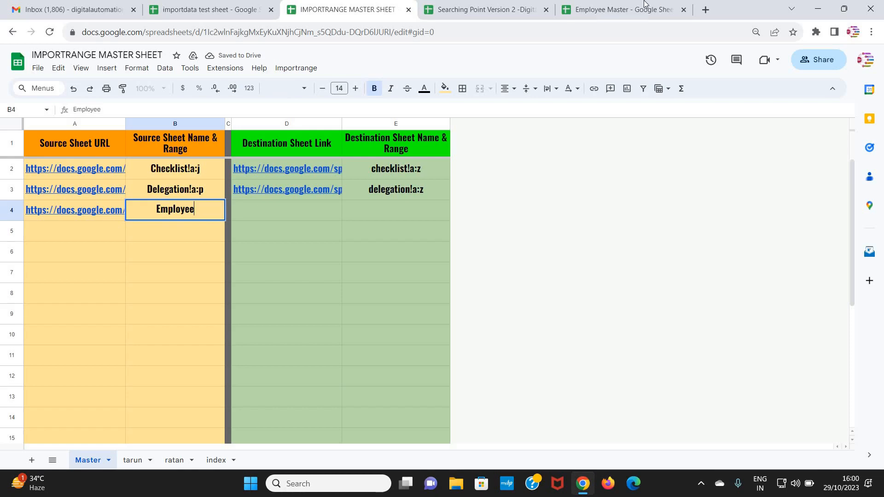
Check the columns used in Employee Master and complete cell B4 as Employee!a:f.
left_click(617, 9)
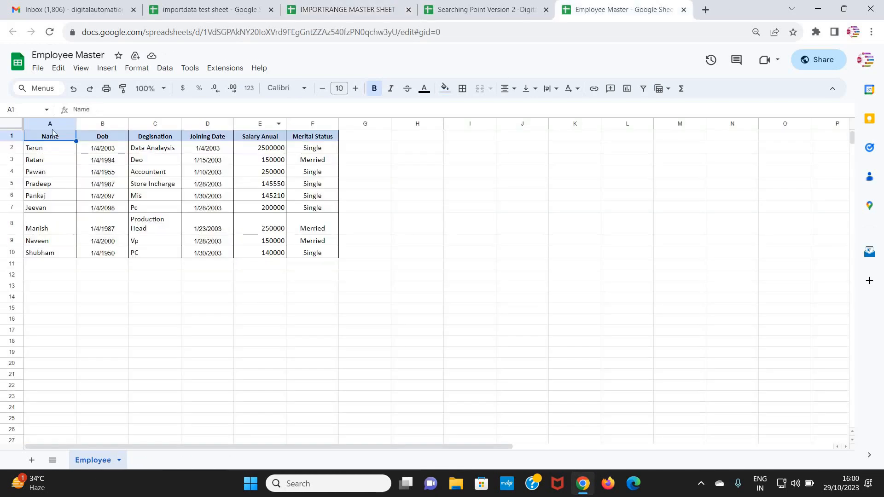
left_click(495, 9)
left_click(332, 7)
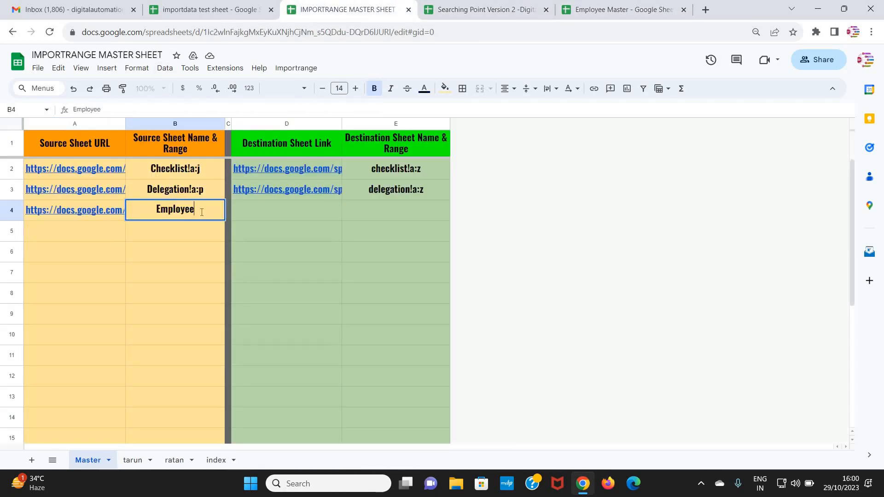
type("!a:f")
left_click(292, 191)
Copy the importdata test sheet's URL into cell D4 under Destination Sheet Link in the IMPORTRANGE MASTER SHEET.
left_click(286, 208)
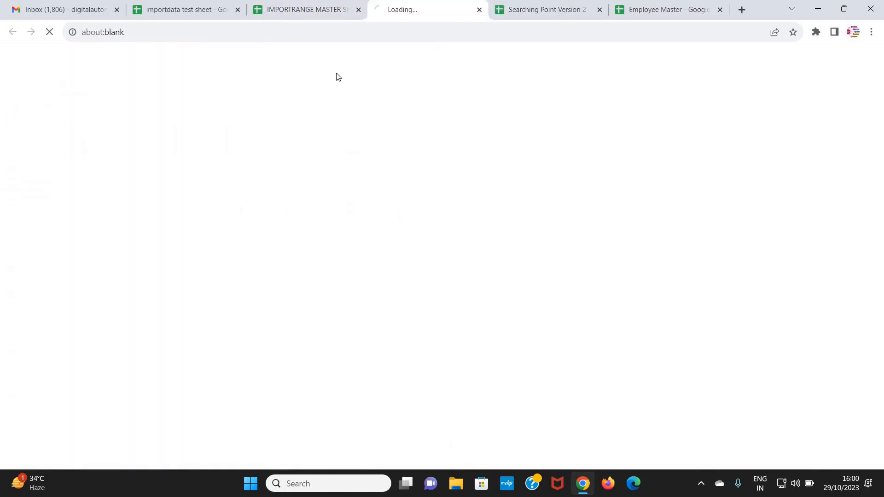
left_click(479, 10)
left_click(187, 10)
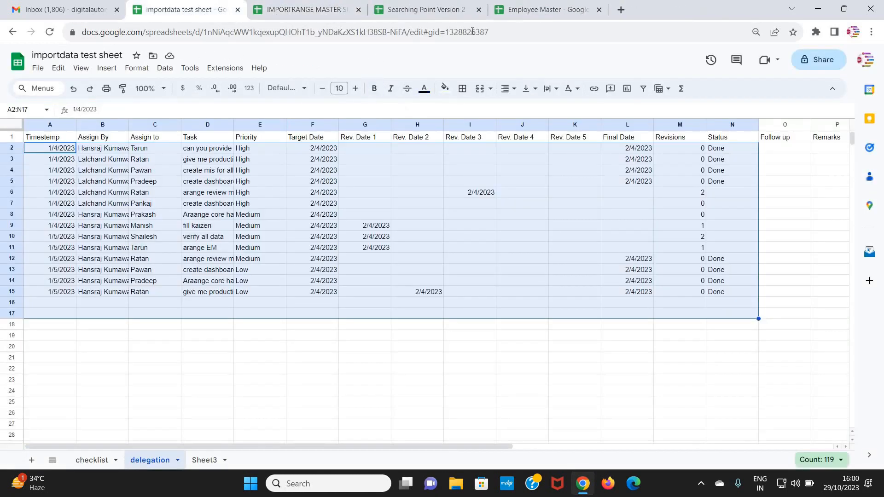
left_click(304, 14)
left_click(261, 212)
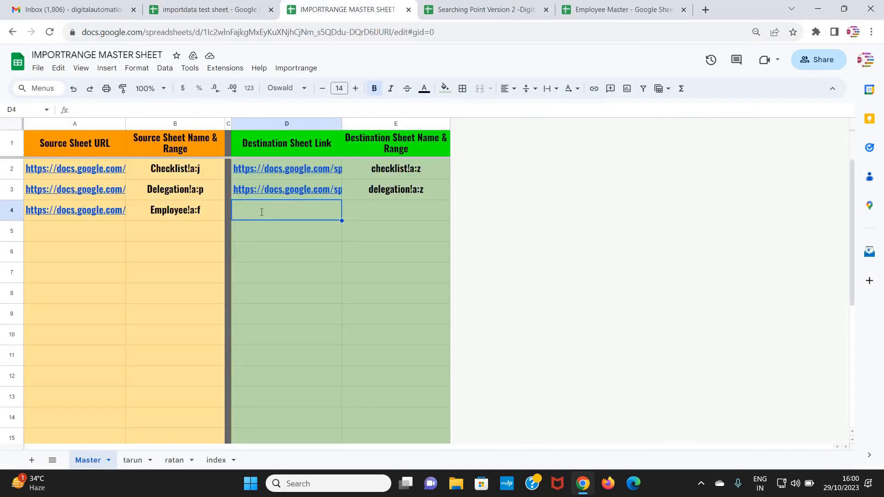
key("ctrl+v")
left_click(294, 260)
mouse_move(292, 214)
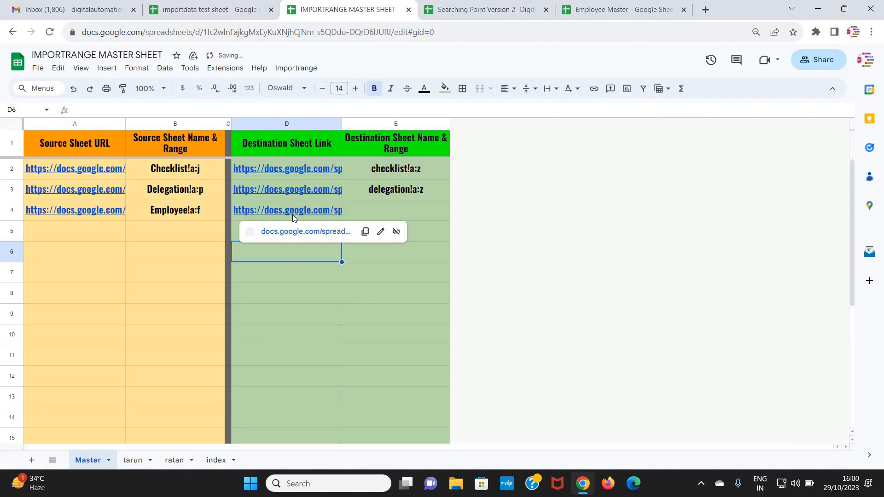
Copy the Sheet3 name from the importdata test sheet and complete cell E4 of the IMPORTRANGE MASTER SHEET as Sheet3!a:f.
left_click(218, 14)
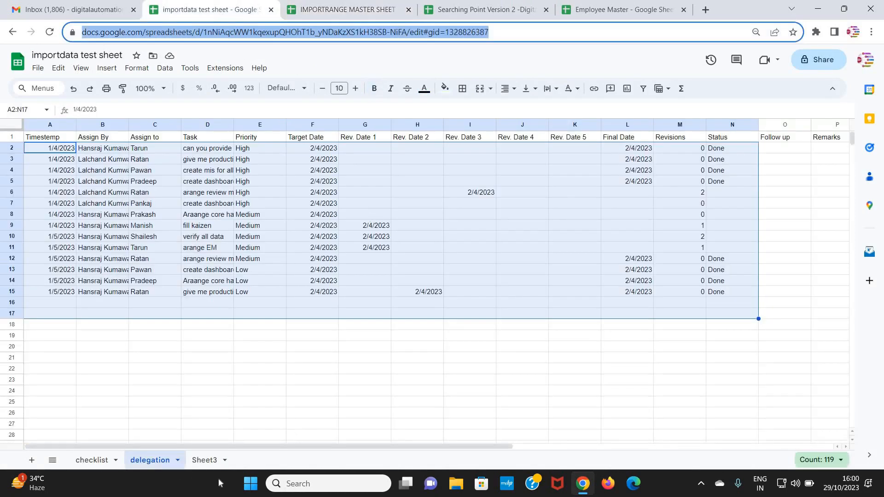
left_click(204, 460)
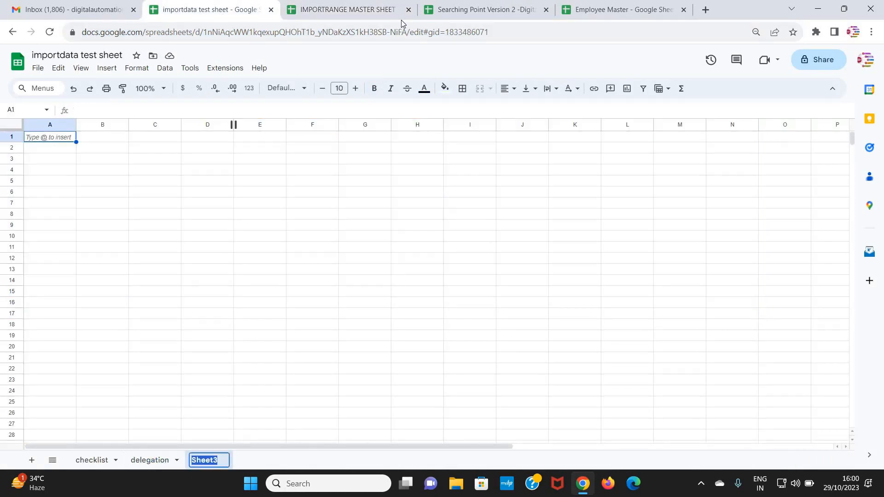
left_click(349, 8)
left_click(424, 217)
type("Sheet3")
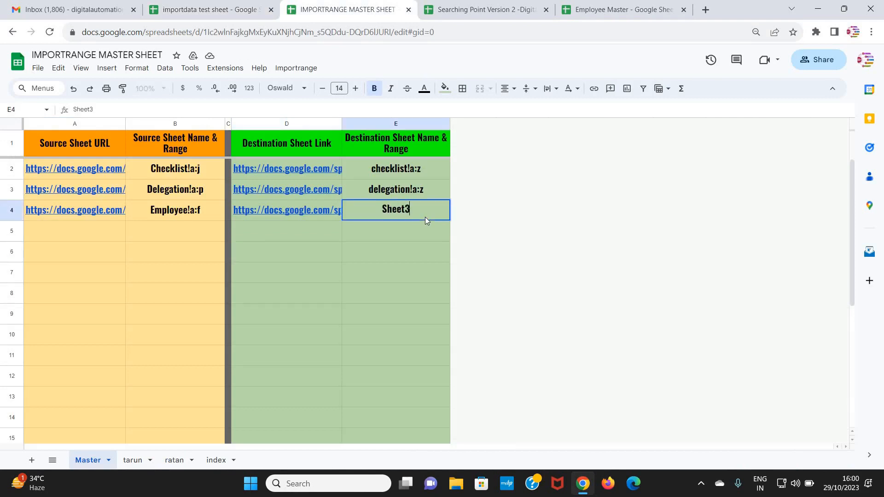
type("!a:f")
left_click(401, 268)
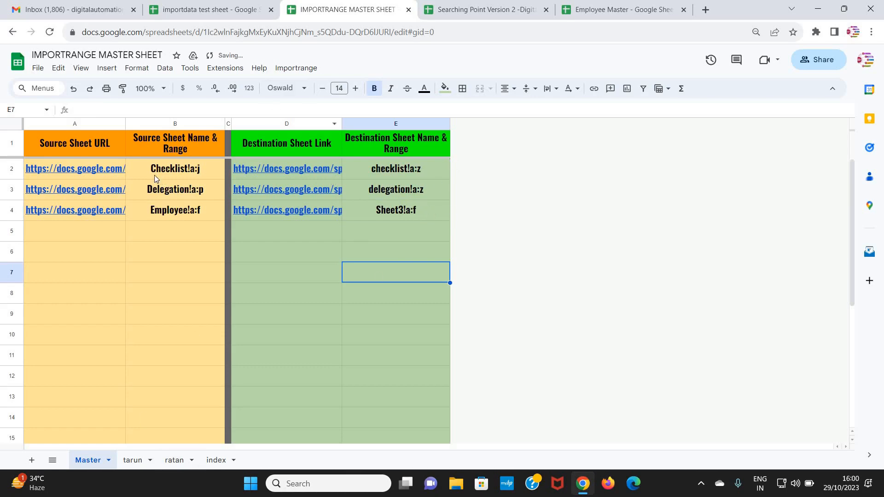
Clear all data from the checklist sheet of the importdata test sheet.
left_click(209, 10)
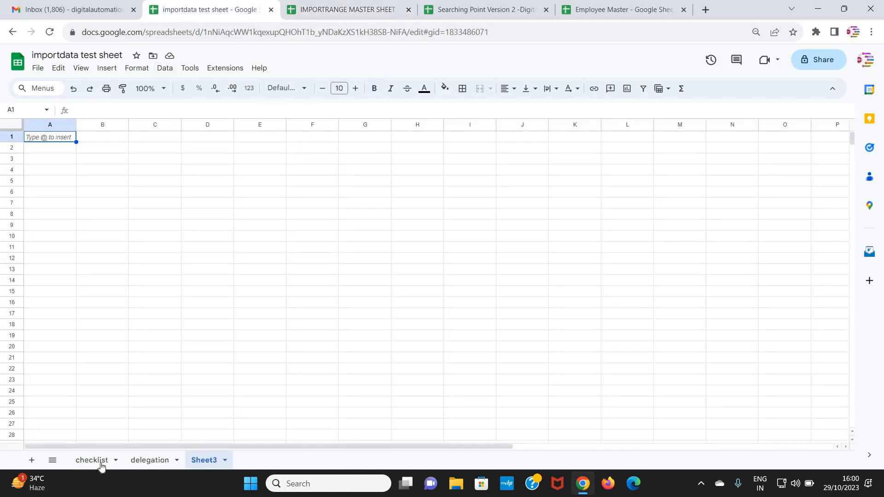
left_click(101, 466)
left_click(15, 127)
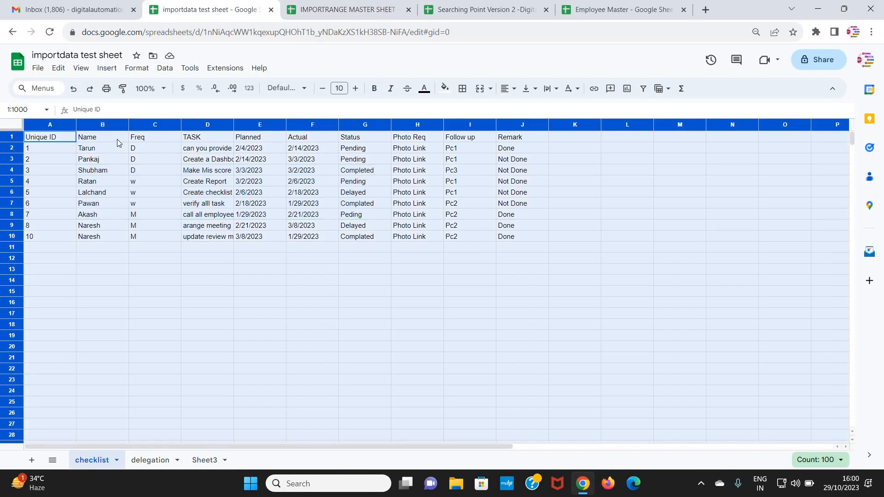
key("Delete")
Clear all data from the delegation sheet and check that Sheet3 and checklist are empty.
left_click(150, 460)
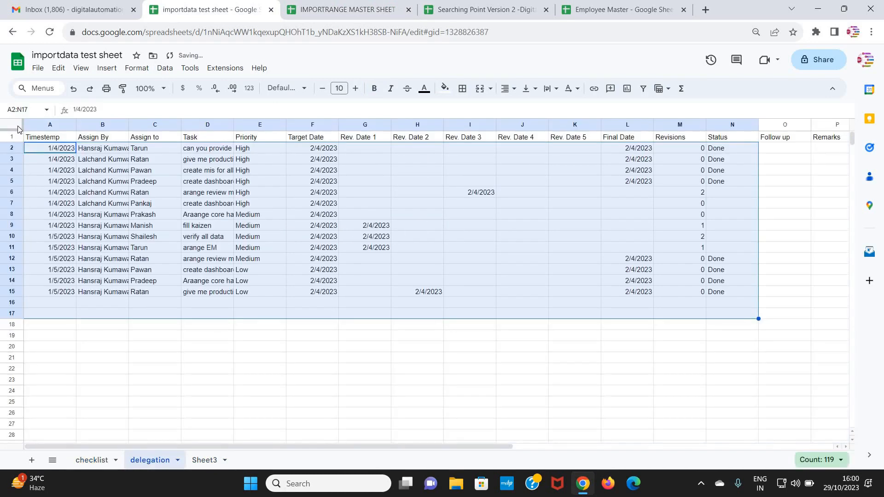
left_click(17, 128)
key("Delete")
left_click(239, 260)
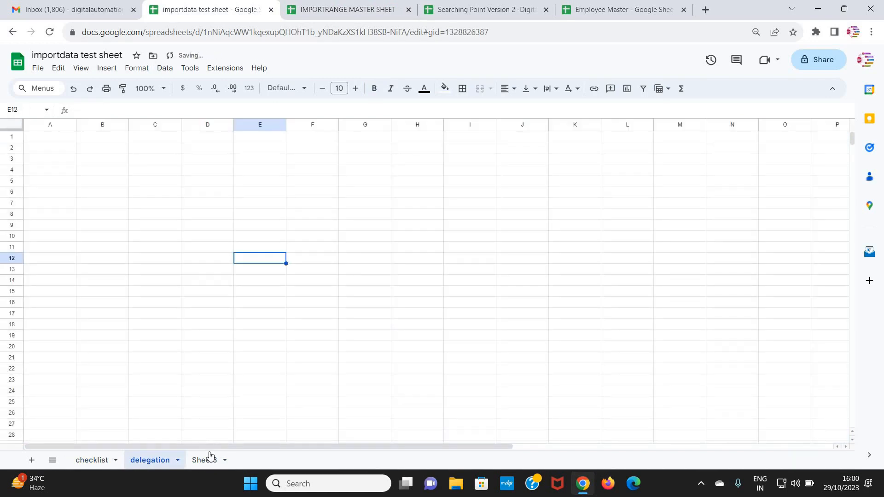
left_click(209, 460)
left_click(95, 460)
left_click(323, 336)
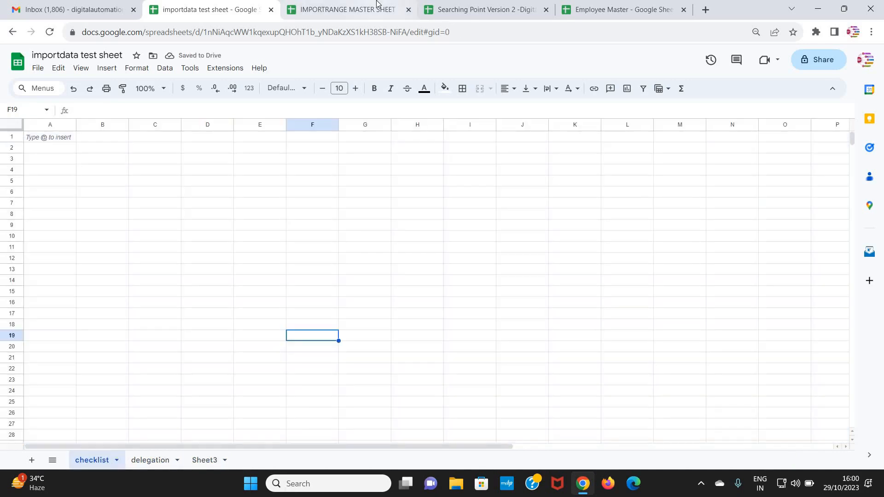
Run the Importrange script from the IMPORTRANGE MASTER SHEET and check the checklist, delegation and Sheet3 sheets of the importdata test sheet.
left_click(376, 7)
left_click(296, 68)
left_click(298, 88)
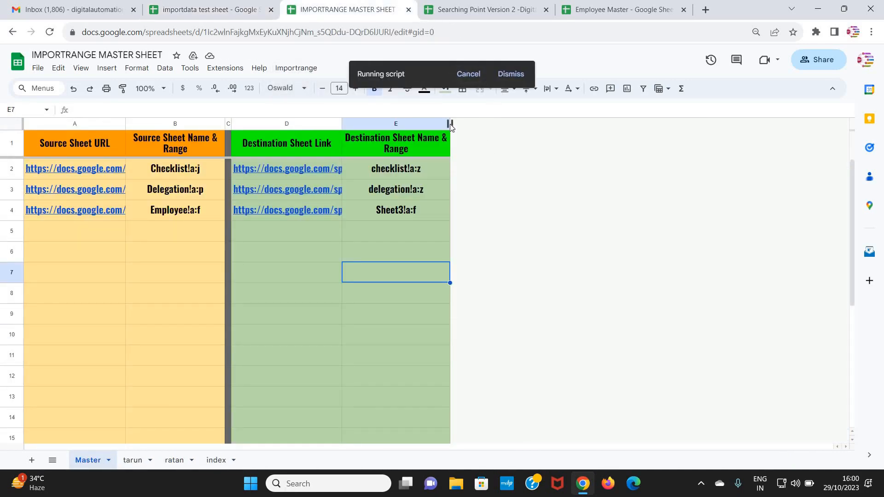
left_click(203, 8)
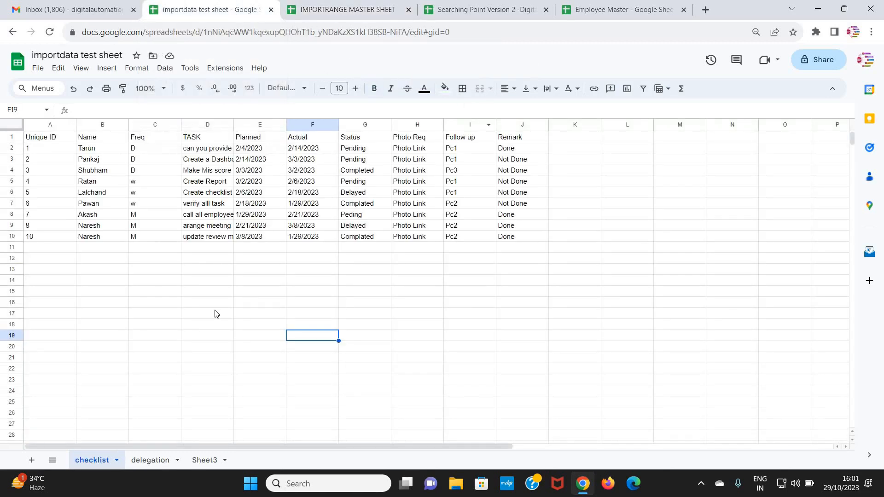
left_click(165, 457)
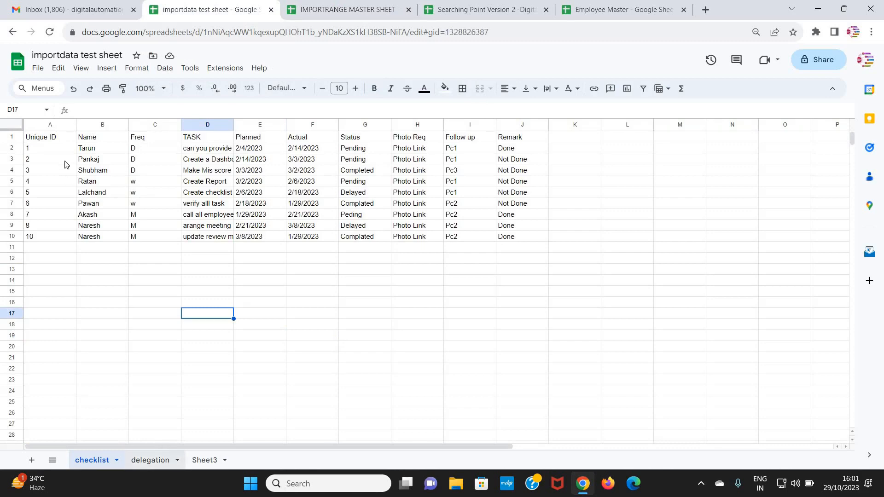
left_click(214, 460)
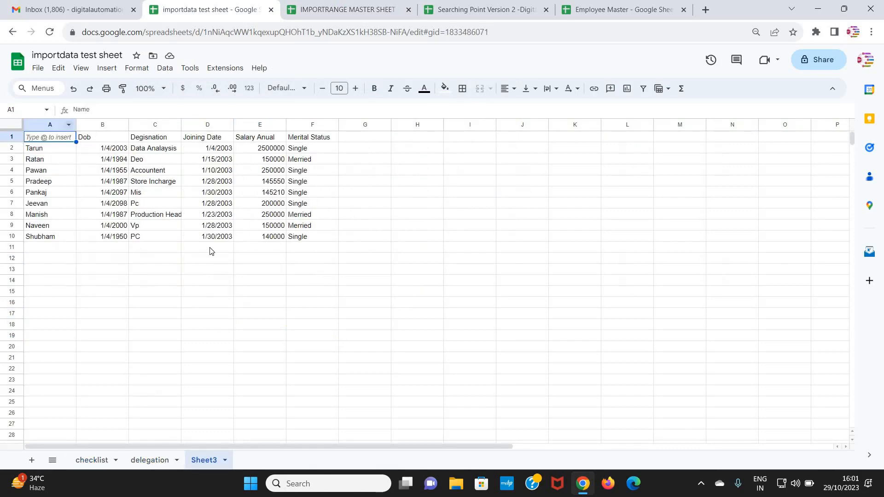
left_click(207, 280)
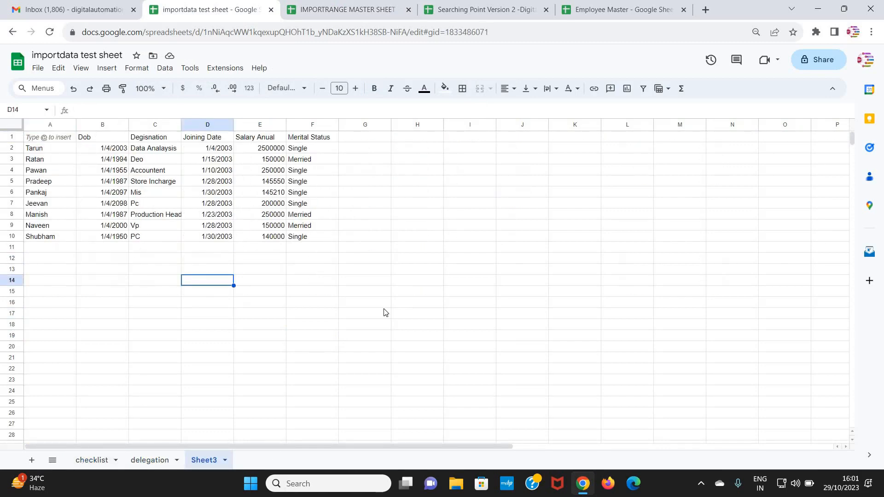
Review the source URL, source range, destination link and destination range columns in the IMPORTRANGE MASTER SHEET.
left_click(470, 10)
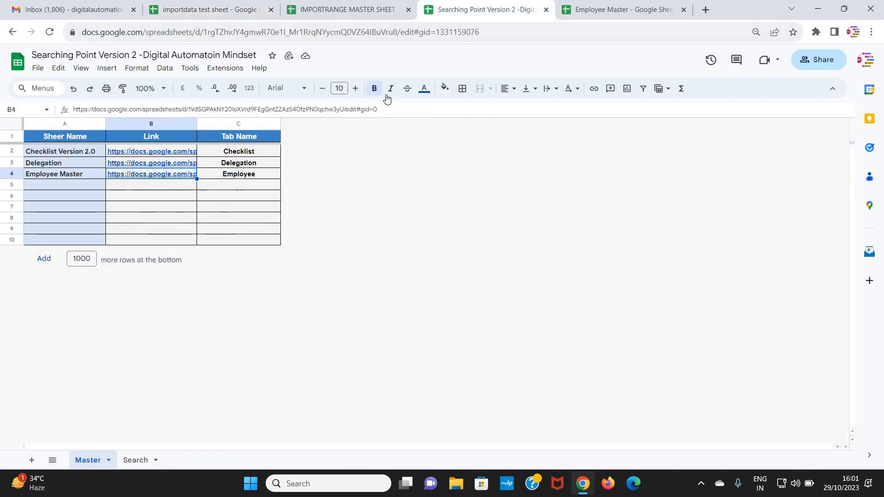
left_click(346, 10)
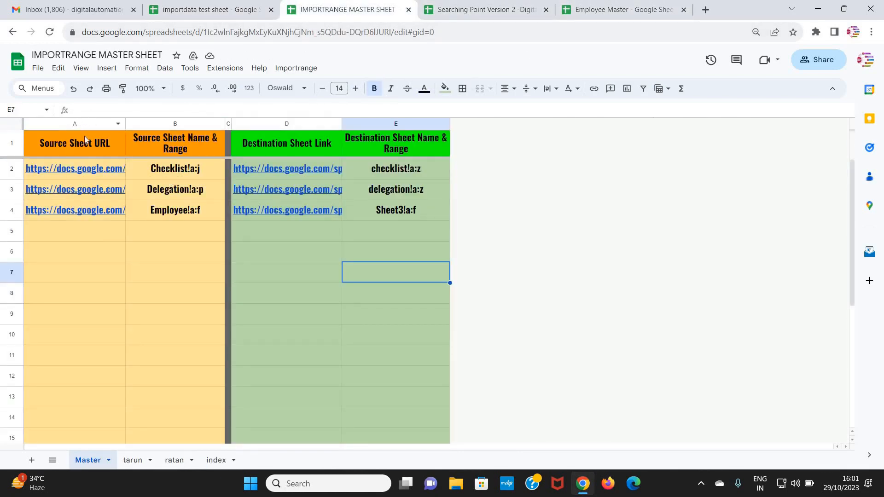
left_click_drag(84, 136, 90, 273)
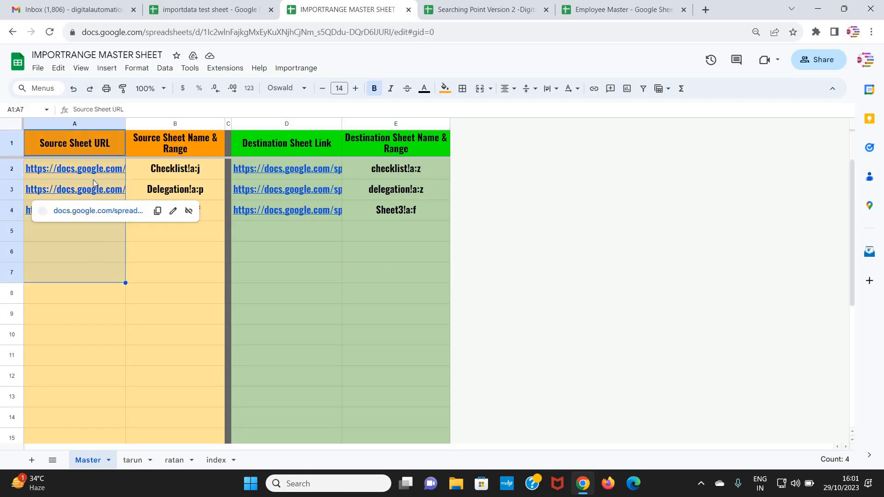
left_click_drag(189, 176, 189, 217)
left_click(308, 123)
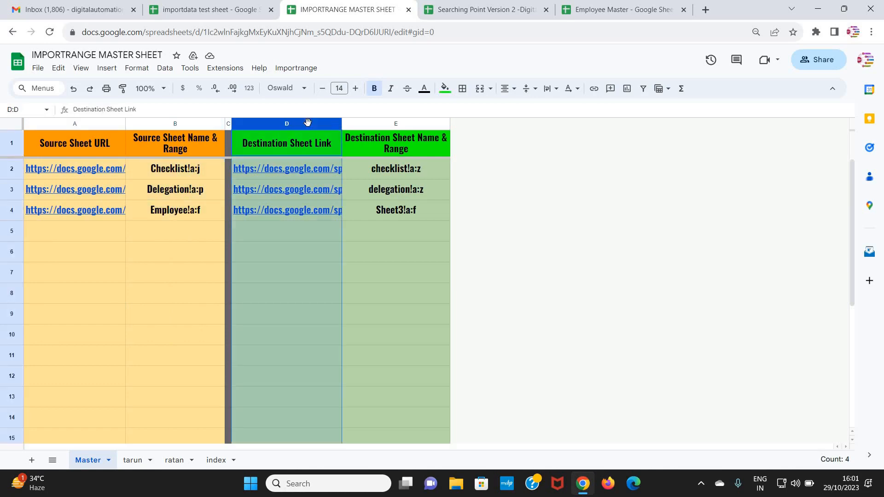
mouse_move(297, 172)
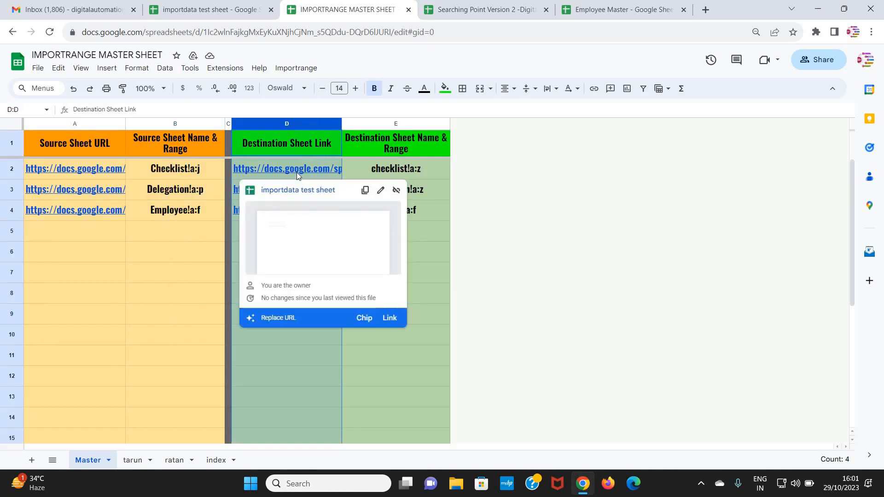
left_click(378, 170)
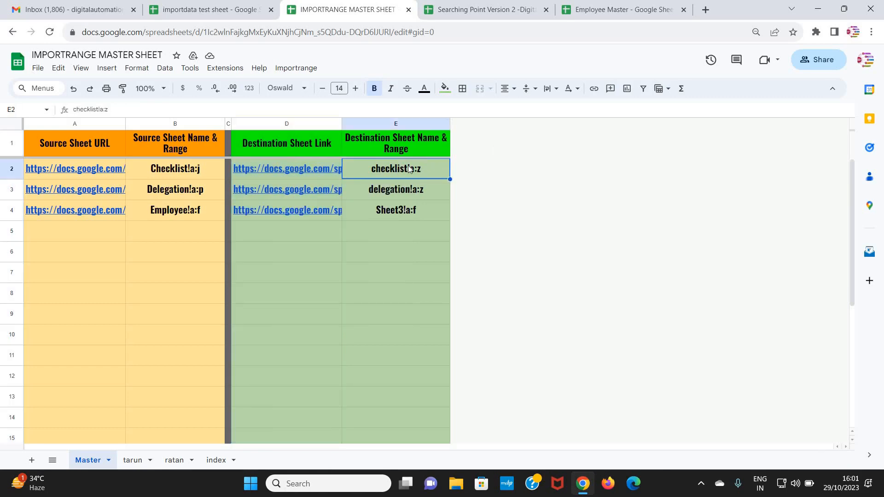
left_click_drag(92, 124, 378, 123)
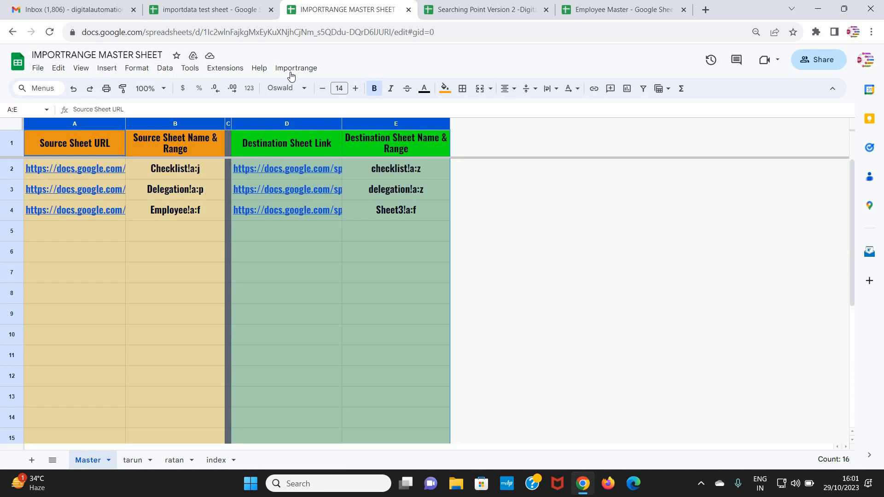
Open the Import range script's triggers in Apps Script and add a trigger that runs the automaticImport function.
left_click(225, 68)
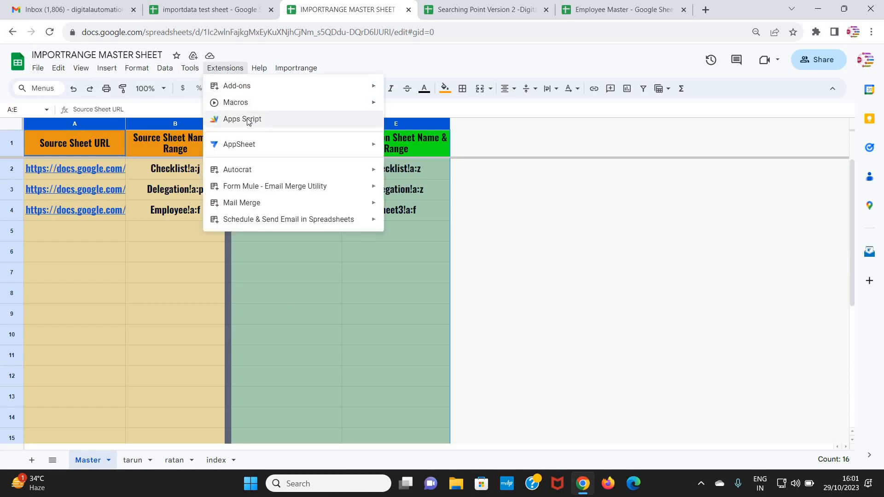
left_click(253, 119)
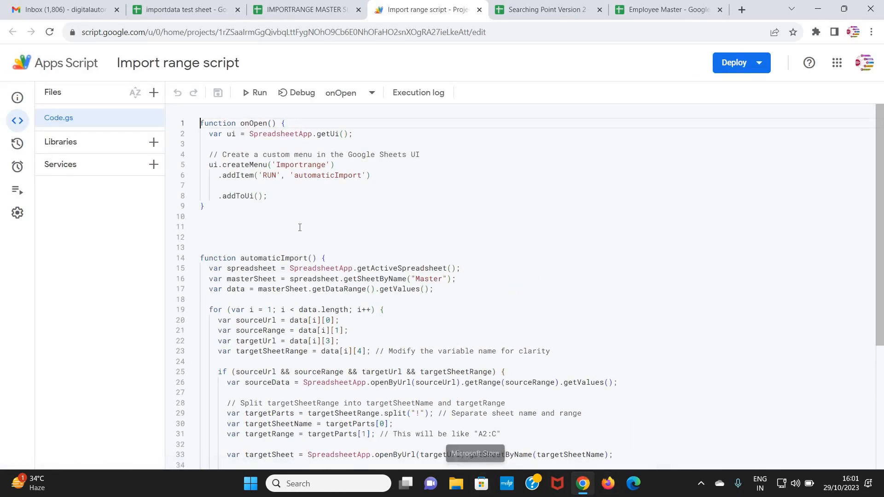
left_click(18, 166)
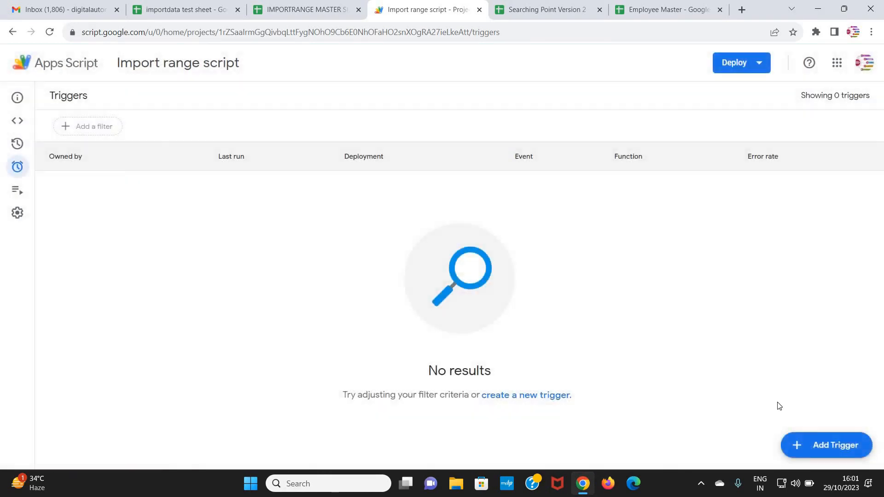
left_click(821, 446)
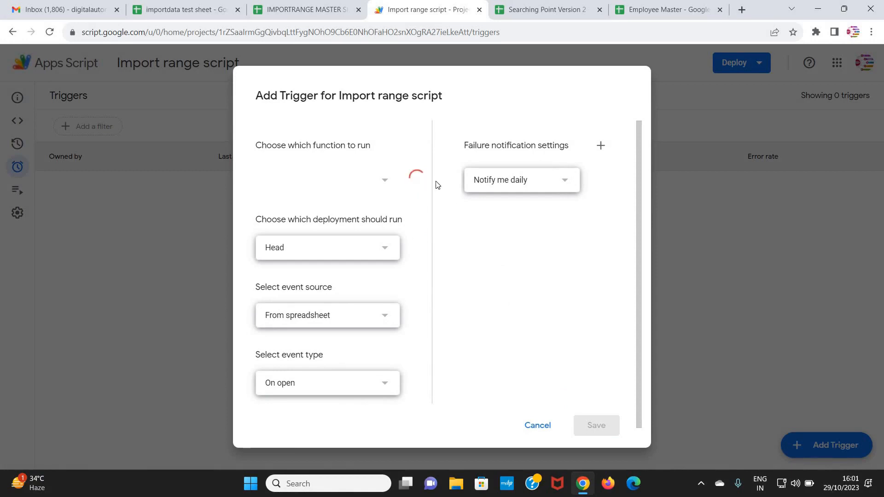
left_click(342, 188)
left_click(312, 210)
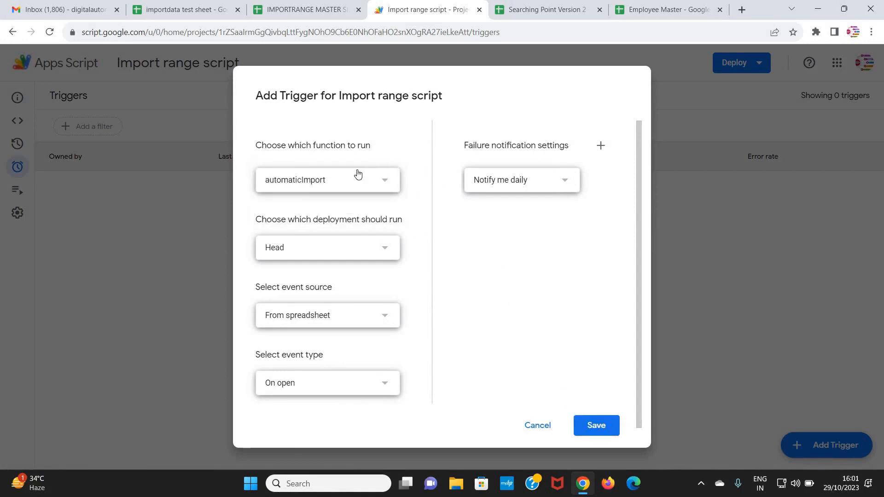
Make the trigger time-driven with a minutes timer running every minute, save it and return to the IMPORTRANGE MASTER SHEET.
left_click(325, 316)
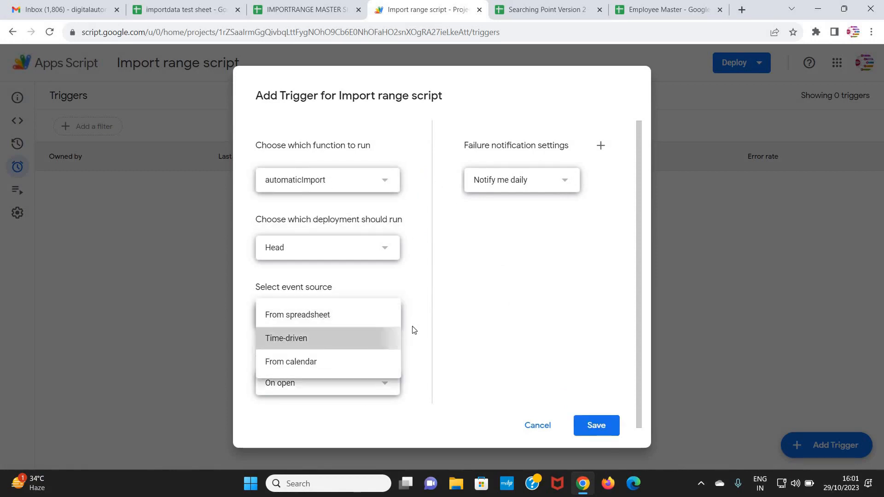
left_click(389, 335)
scroll(359, 322, "down", 2)
left_click(327, 307)
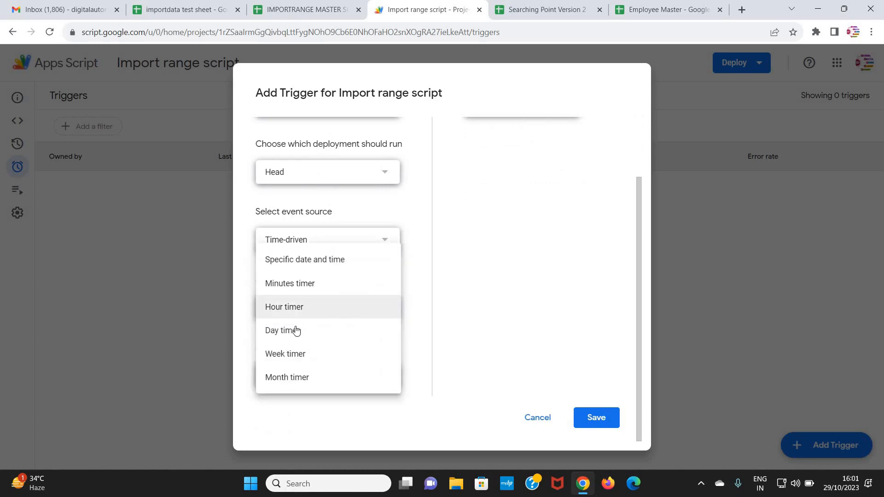
left_click(292, 288)
left_click(306, 384)
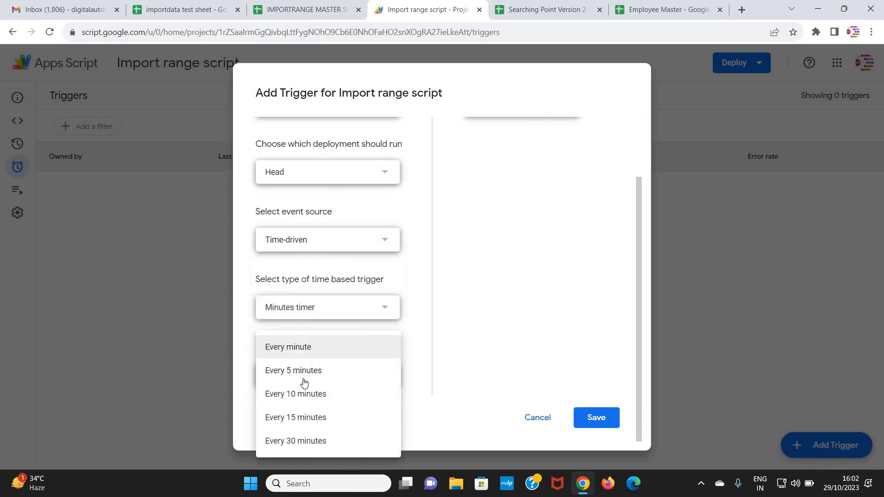
left_click(514, 319)
left_click(597, 419)
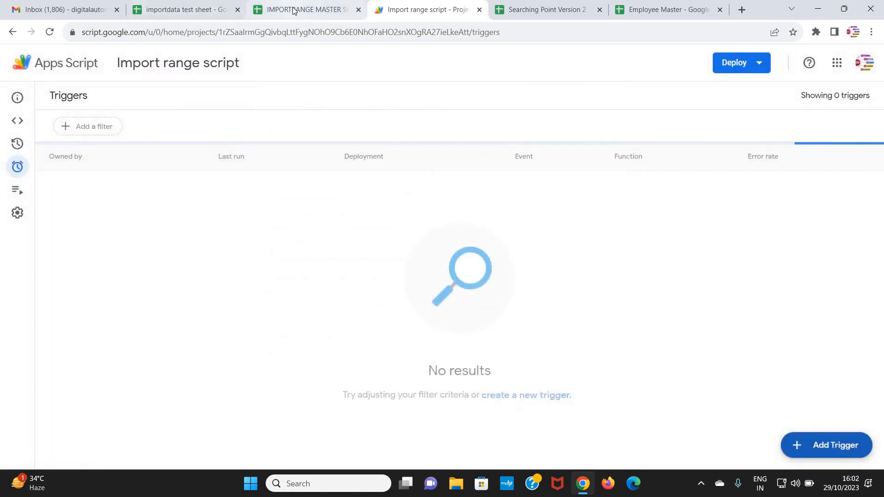
left_click(293, 10)
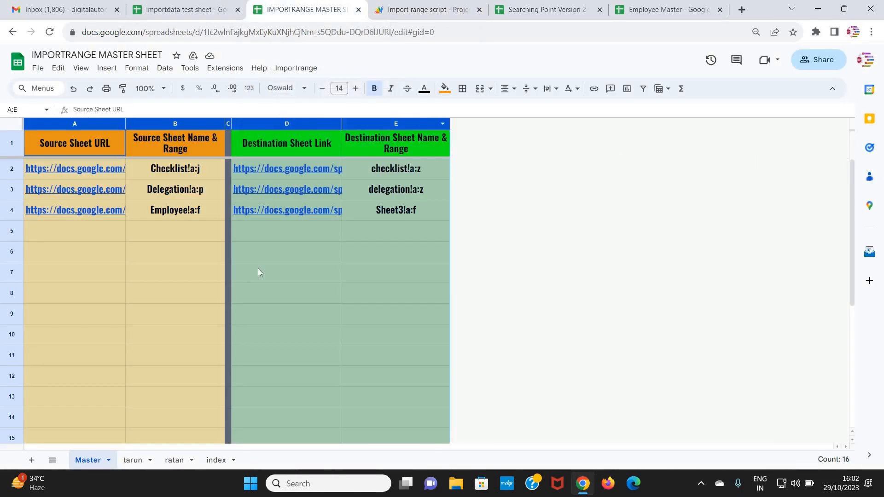